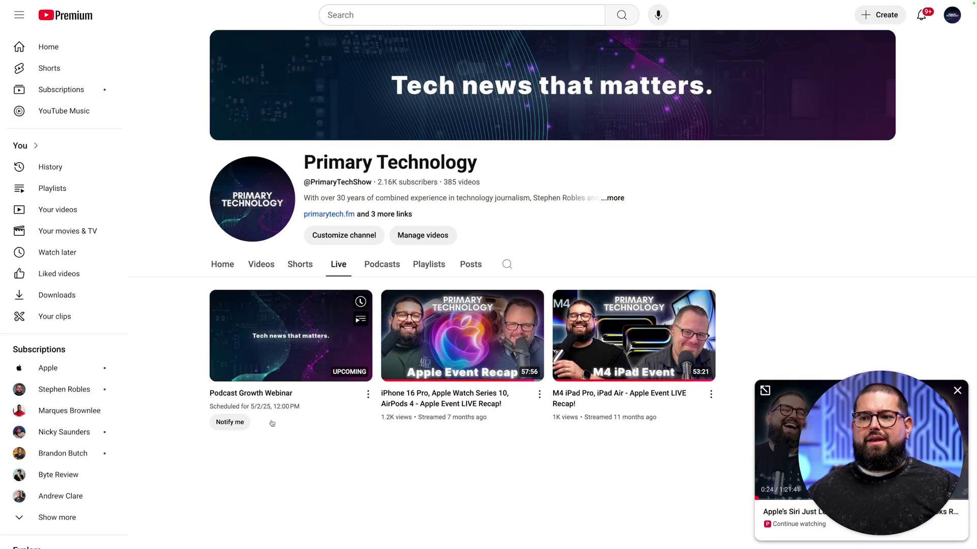
# - Open the Podcast Growth Webinar stream, scheduled to go live May 2, from the Live list
pyautogui.click(291, 395)
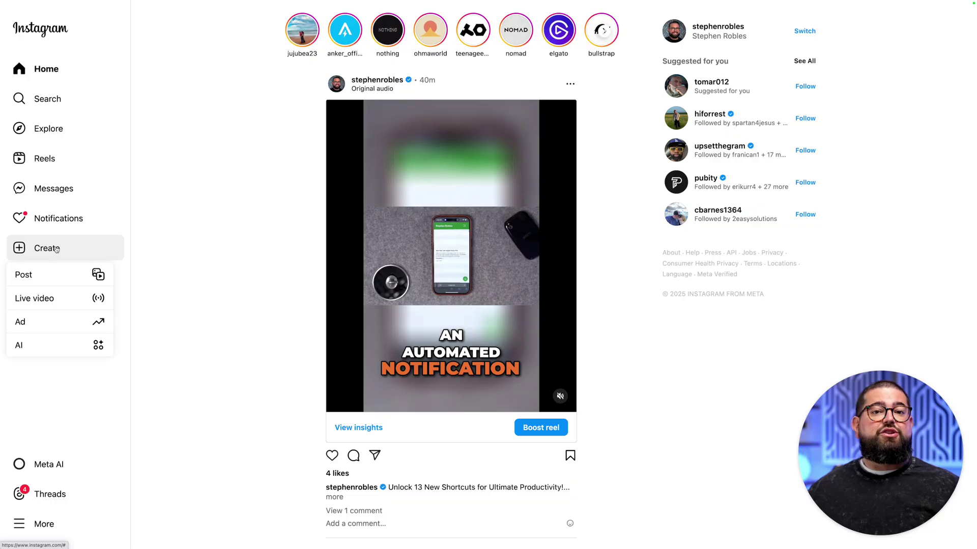
# - Start creating an Instagram live video from the Create option in the sidebar
pyautogui.click(44, 297)
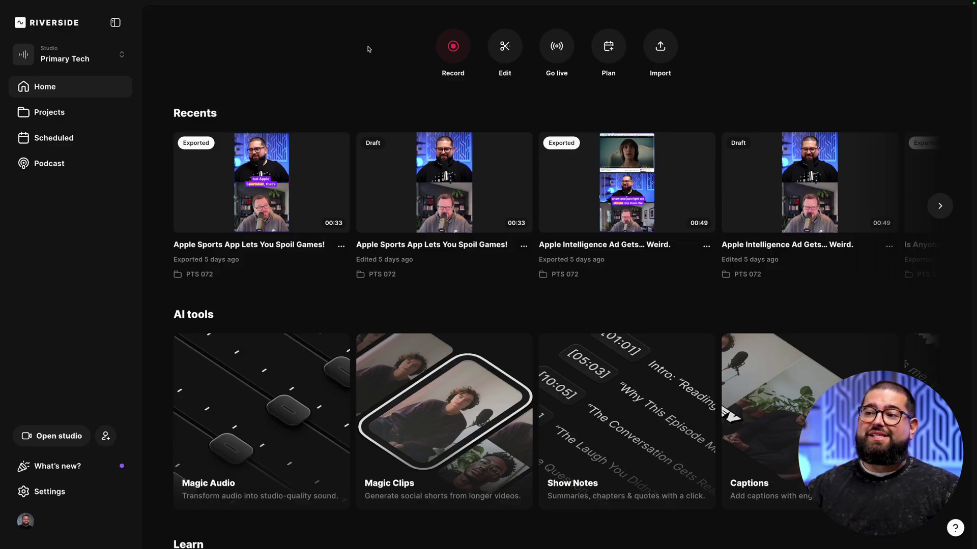
# - Start a new scheduled session named 'Podcast Growth Webinar'
pyautogui.click(610, 56)
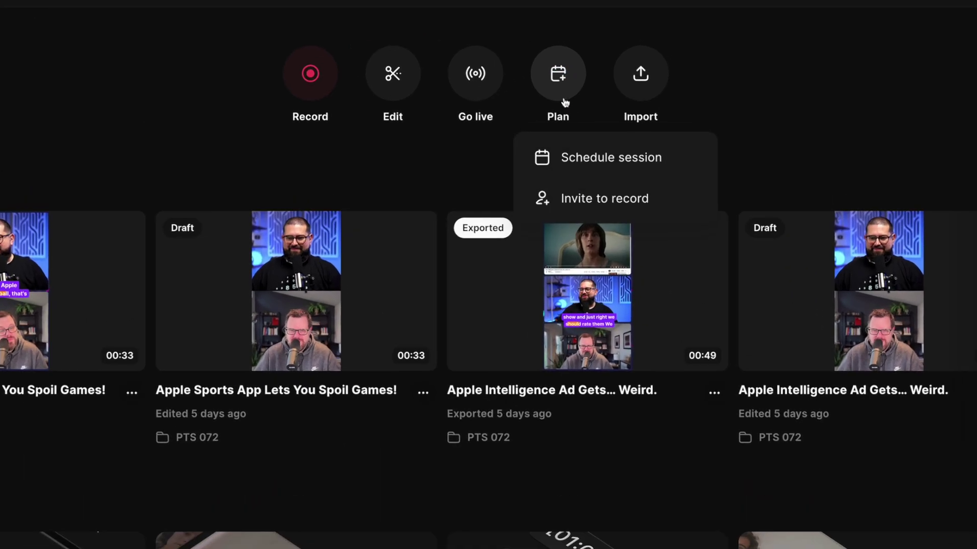
pyautogui.click(582, 161)
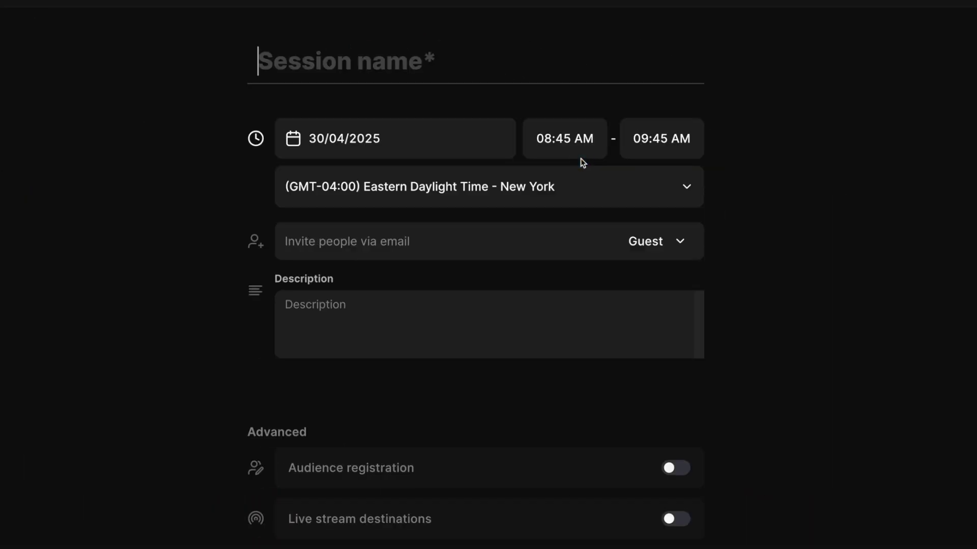
pyautogui.write('Podcast Growth Webinar')
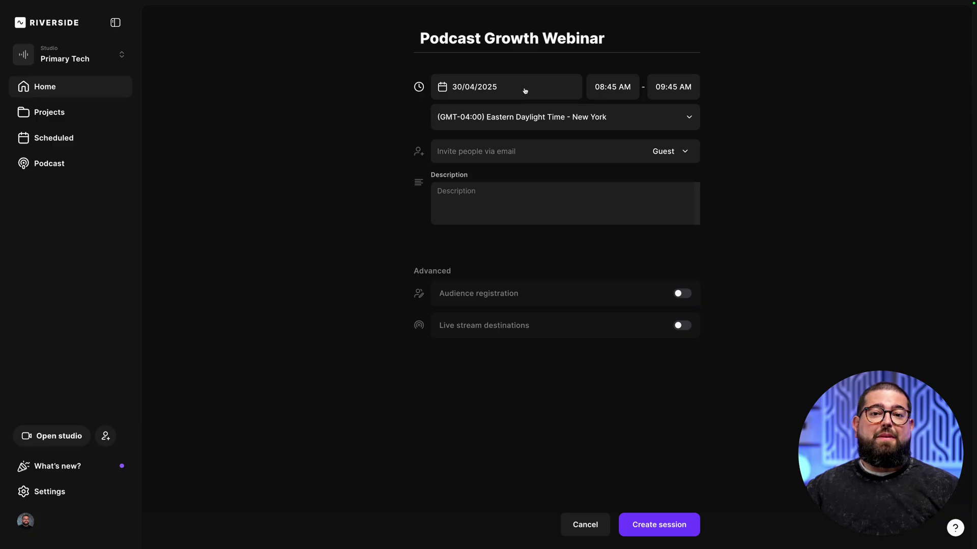
# - Set the session date to 02/05/2025 with a 12:00 PM start time
pyautogui.click(525, 91)
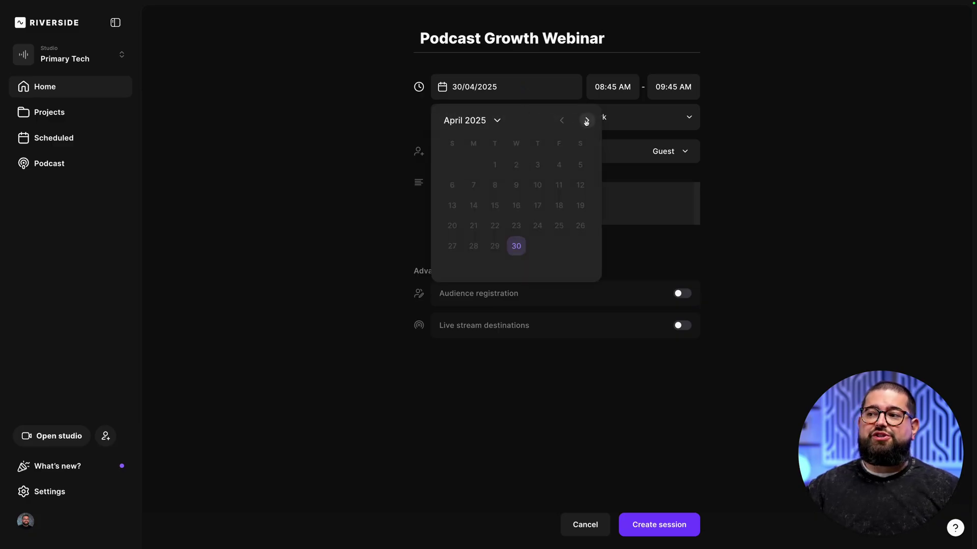
pyautogui.click(586, 121)
pyautogui.click(558, 164)
pyautogui.click(610, 88)
pyautogui.scroll(-3, 612, 153)
pyautogui.click(613, 127)
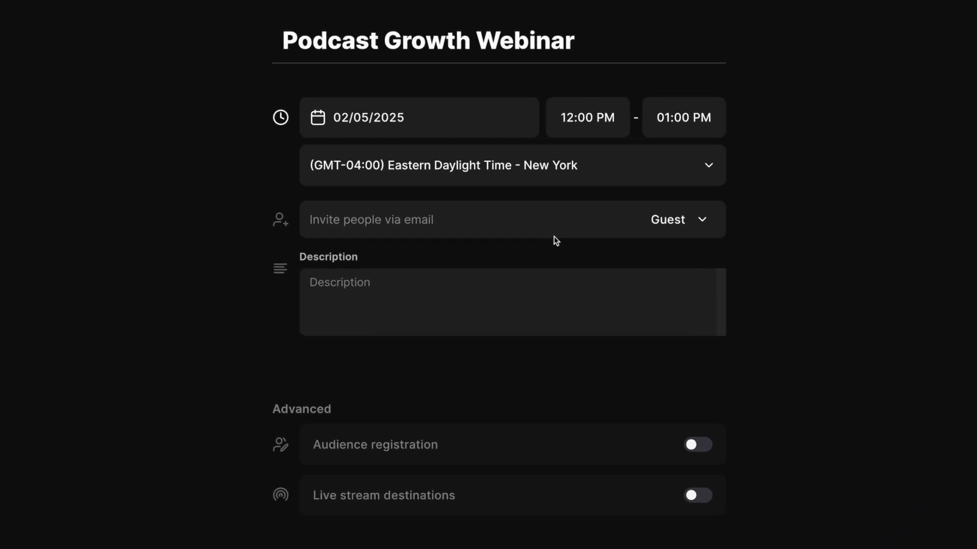
# - Paste the description about launching and growing shows into the session description
pyautogui.click(513, 223)
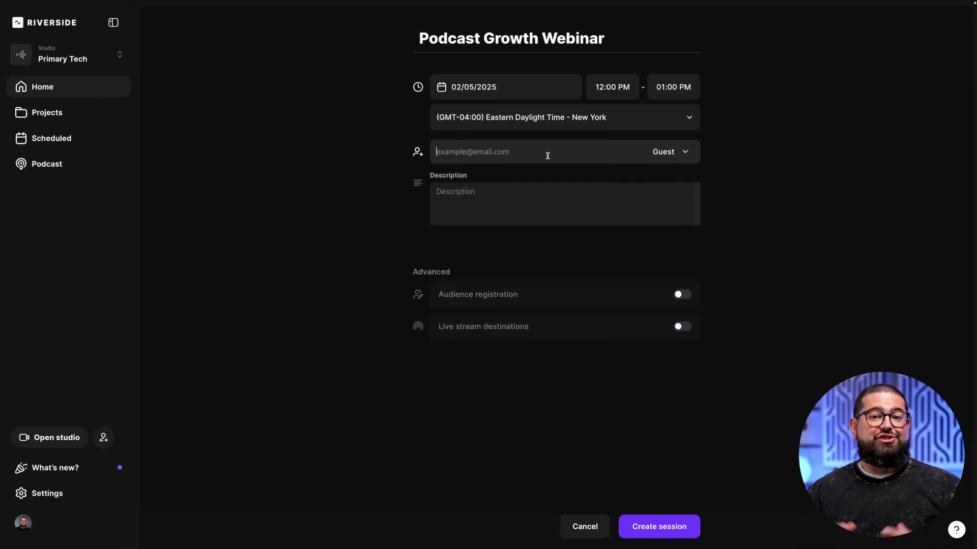
pyautogui.click(546, 198)
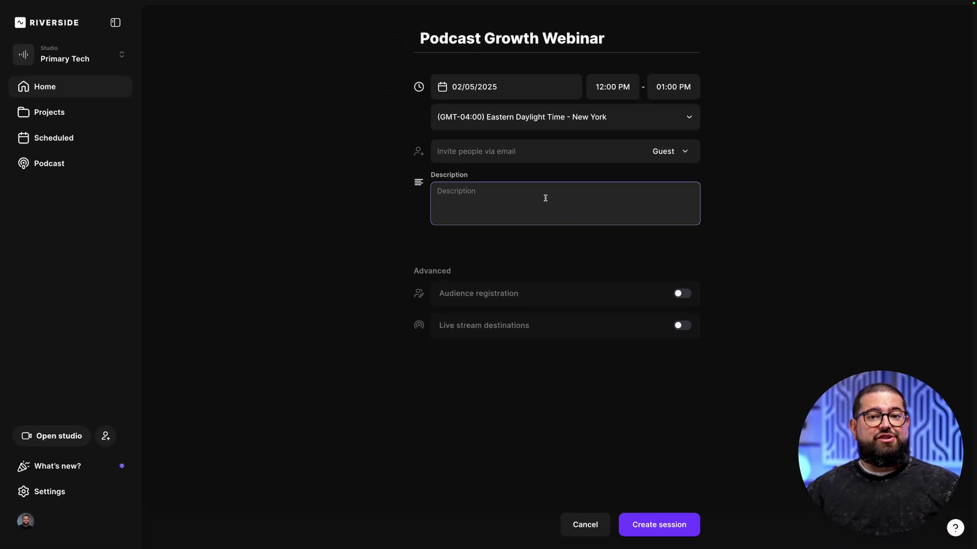
pyautogui.write('Learn the key techniques for launching and growing your show!')
pyautogui.click(708, 301)
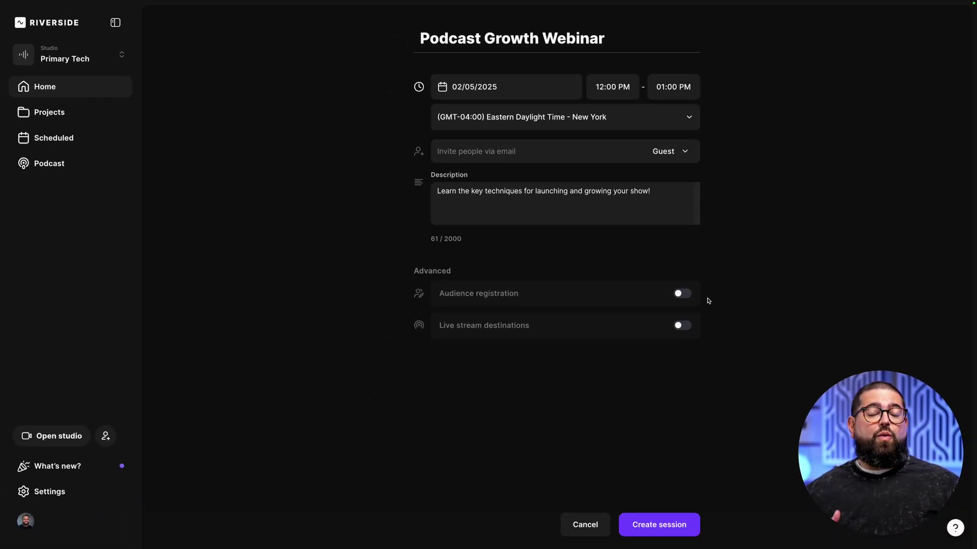
# - Try audience registration with its direct session link option, leaving live stream destinations enabled
pyautogui.click(682, 294)
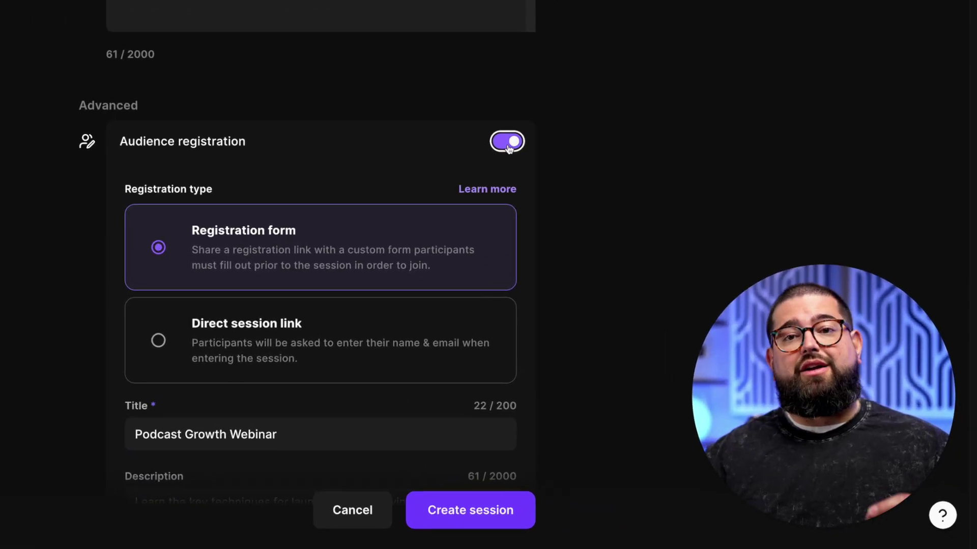
pyautogui.scroll(-3, 364, 53)
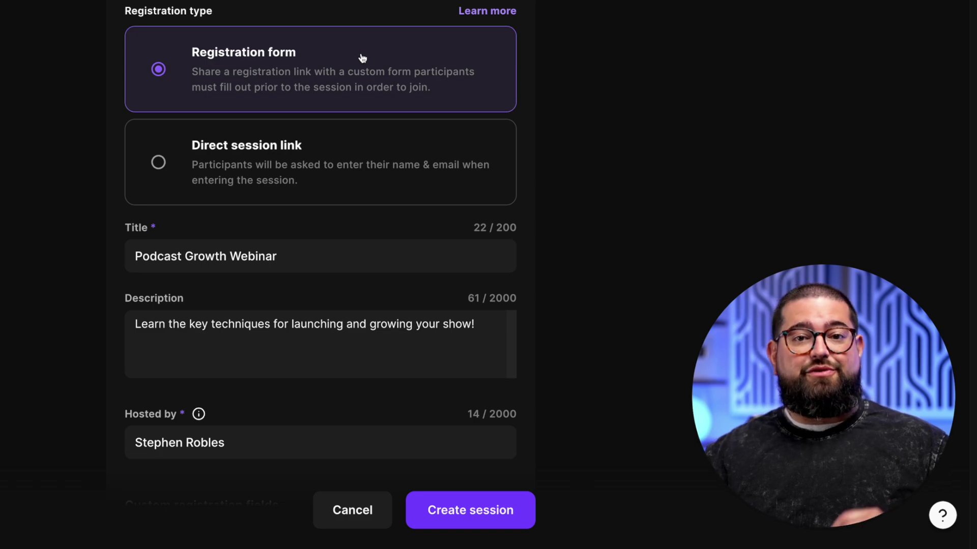
pyautogui.click(324, 148)
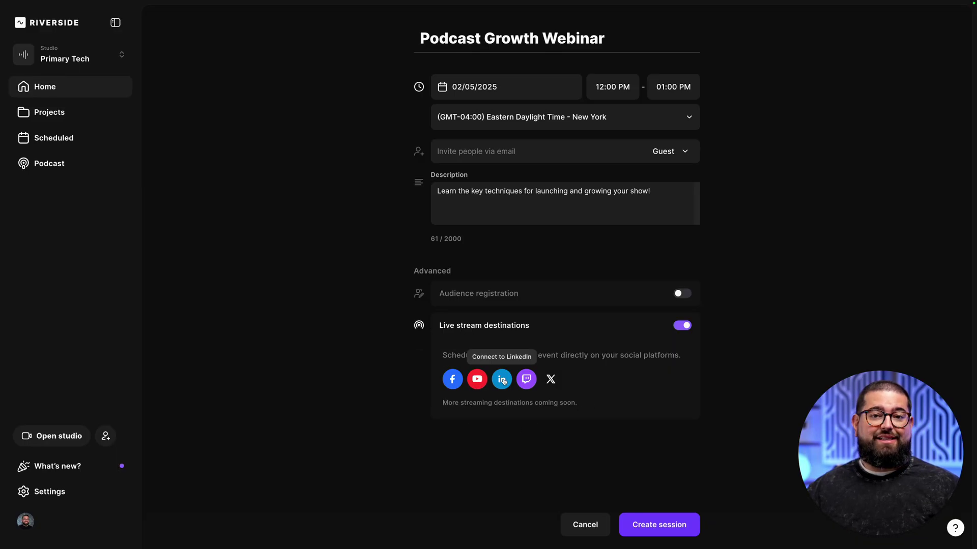
# - Choose Facebook, then Facebook page, as a stream destination to reach Facebook's page chooser
pyautogui.click(453, 379)
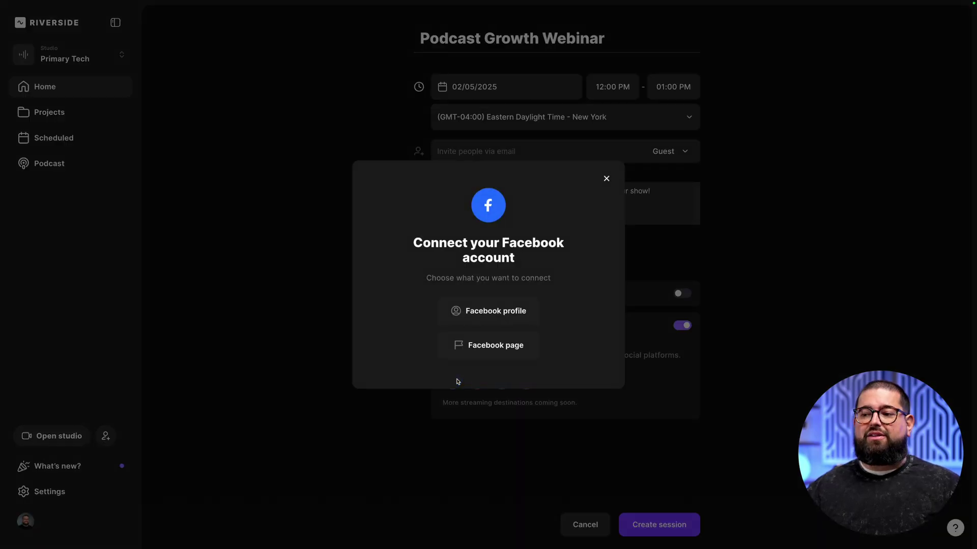
pyautogui.click(513, 346)
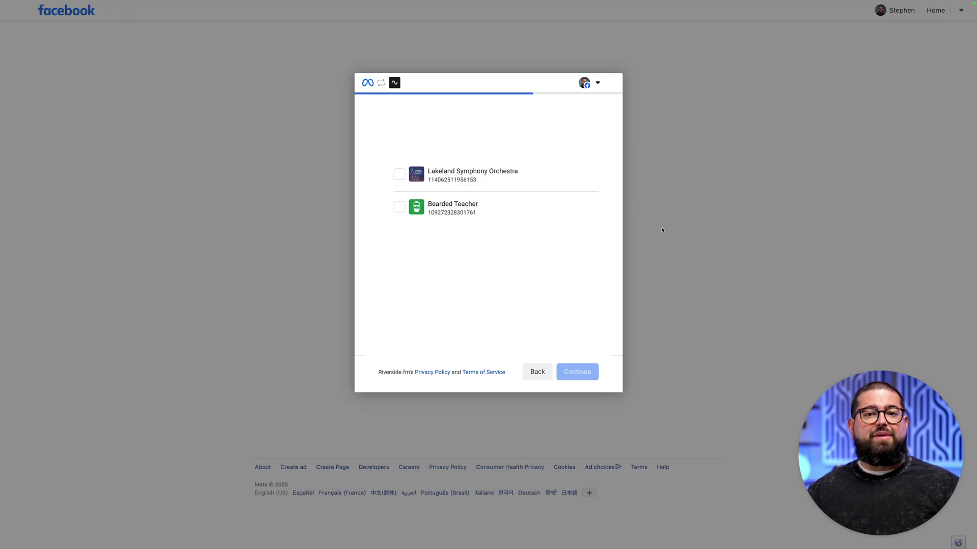
# - Select the Bearded Teacher page, save its permissions, and acknowledge the Facebook connection
pyautogui.doubleClick(502, 210)
pyautogui.click(592, 379)
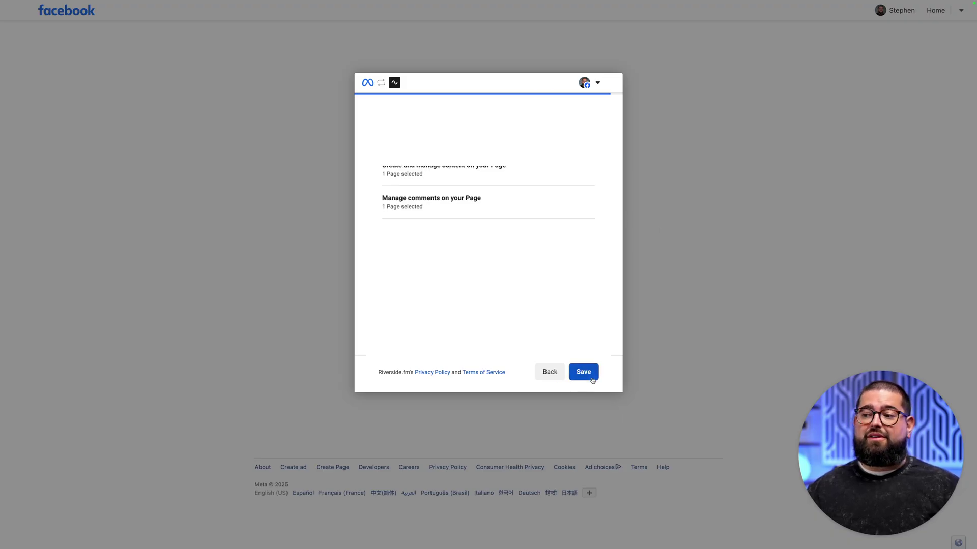
pyautogui.click(593, 379)
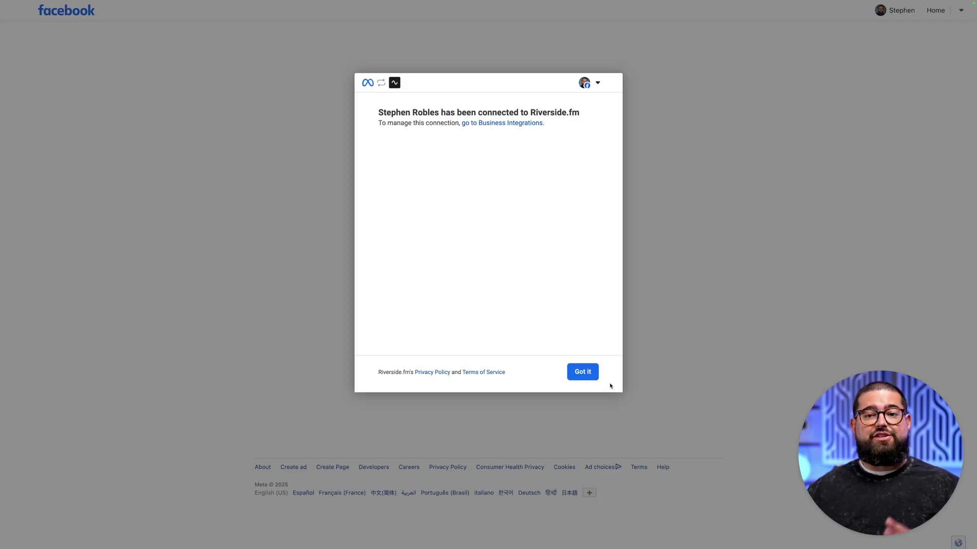
pyautogui.click(582, 371)
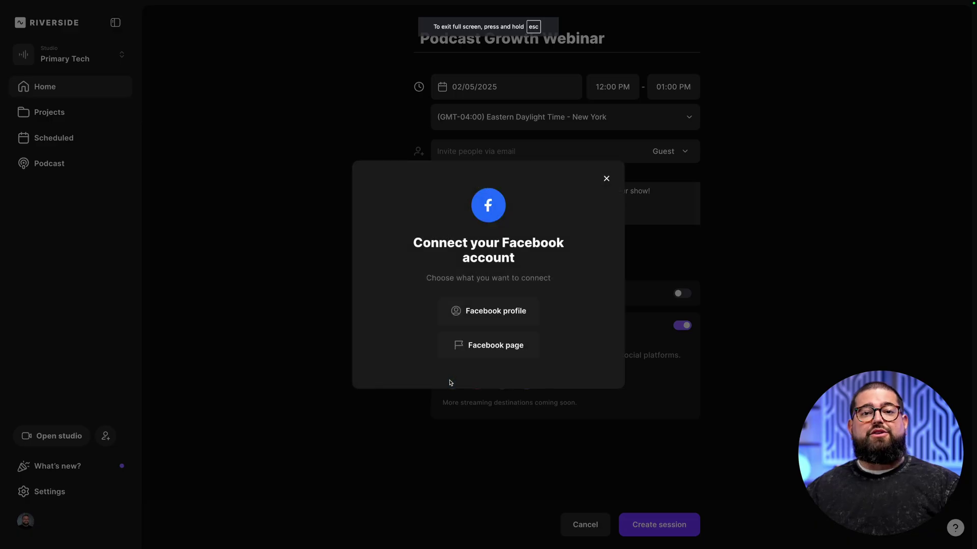
# - Link the Facebook profile through Continue with Facebook as the session's stream destination
pyautogui.click(494, 310)
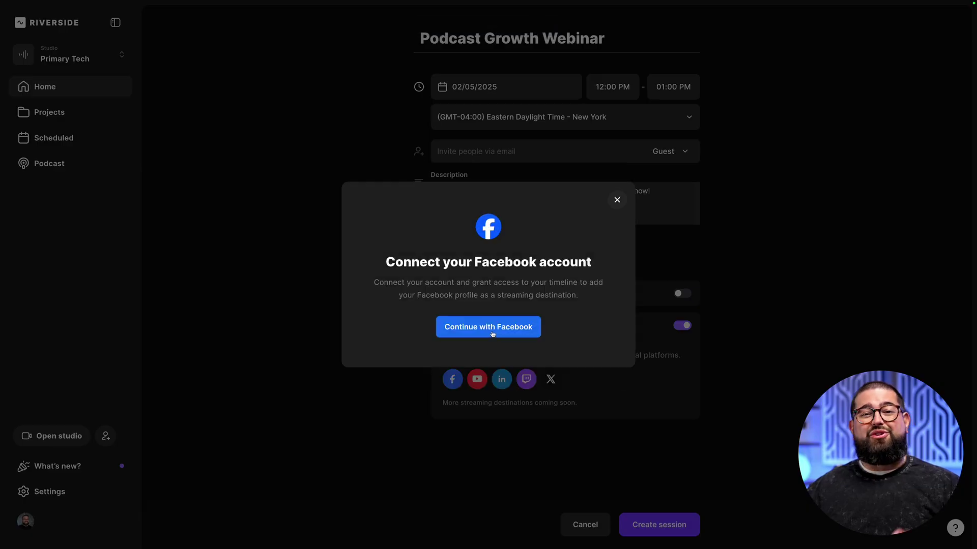
pyautogui.click(492, 328)
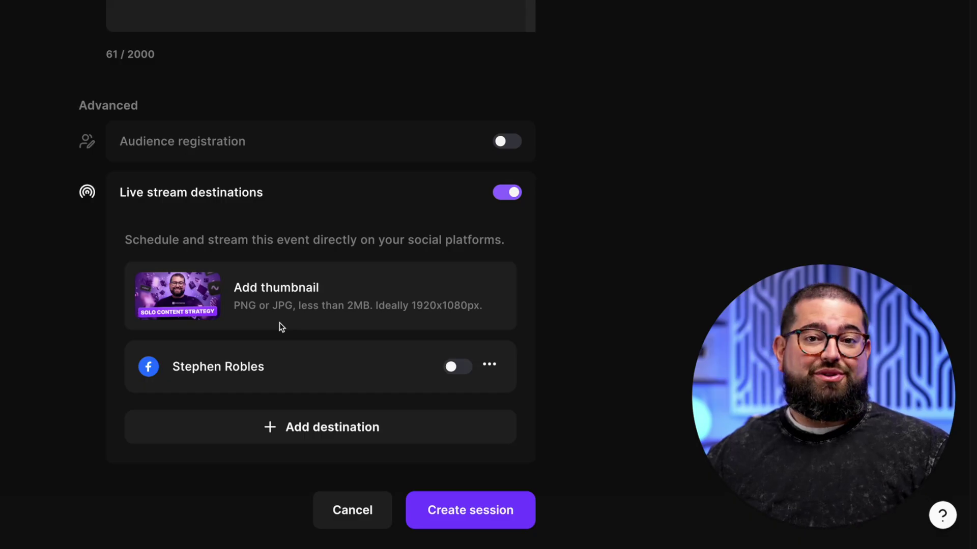
pyautogui.scroll(-1, 360, 386)
# - Connect the Primary Technology YouTube channel, then enable the Facebook profile destination
pyautogui.click(360, 386)
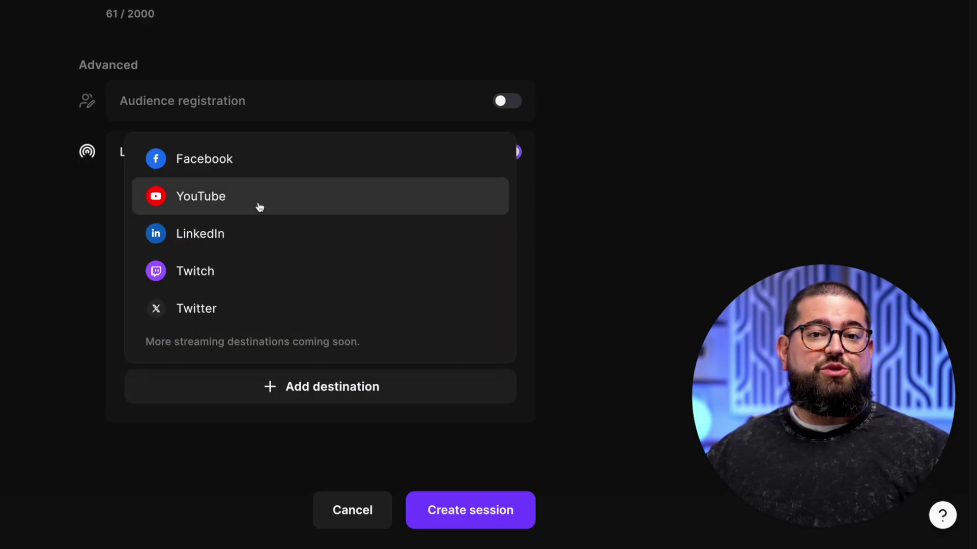
pyautogui.click(258, 206)
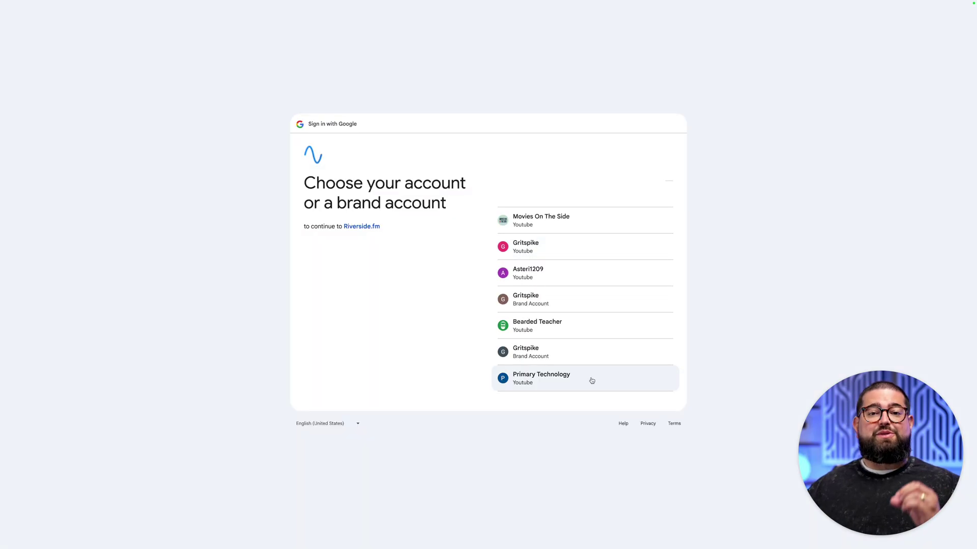
pyautogui.click(591, 381)
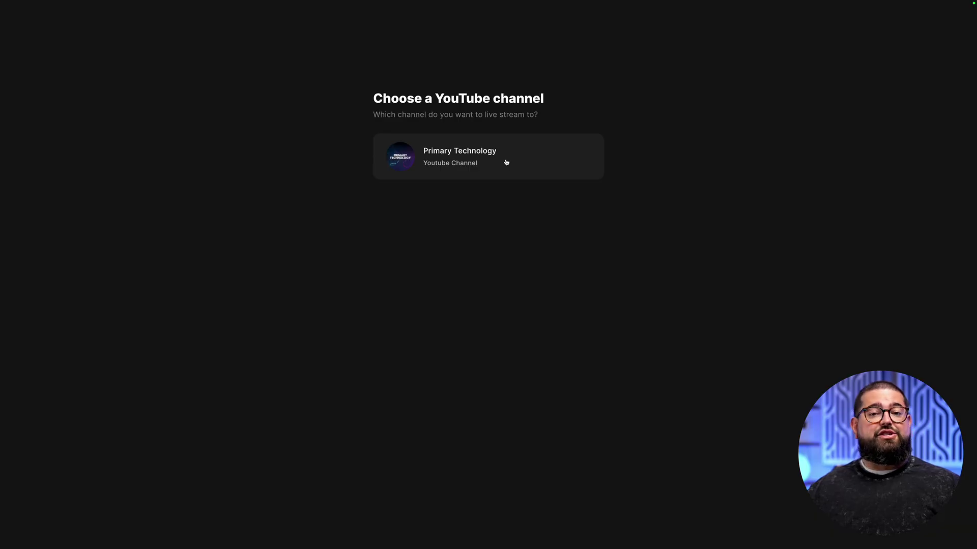
pyautogui.click(506, 162)
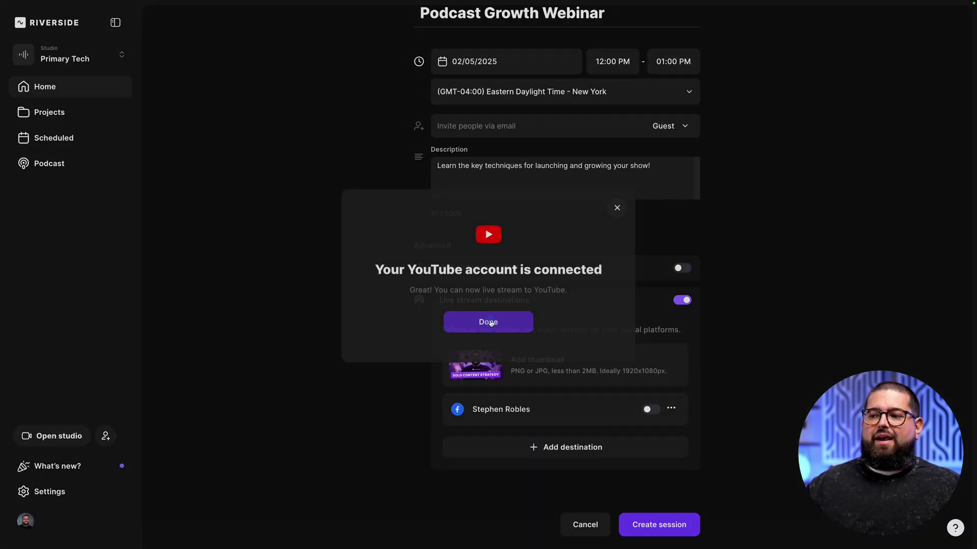
pyautogui.click(489, 320)
pyautogui.scroll(-2, 655, 388)
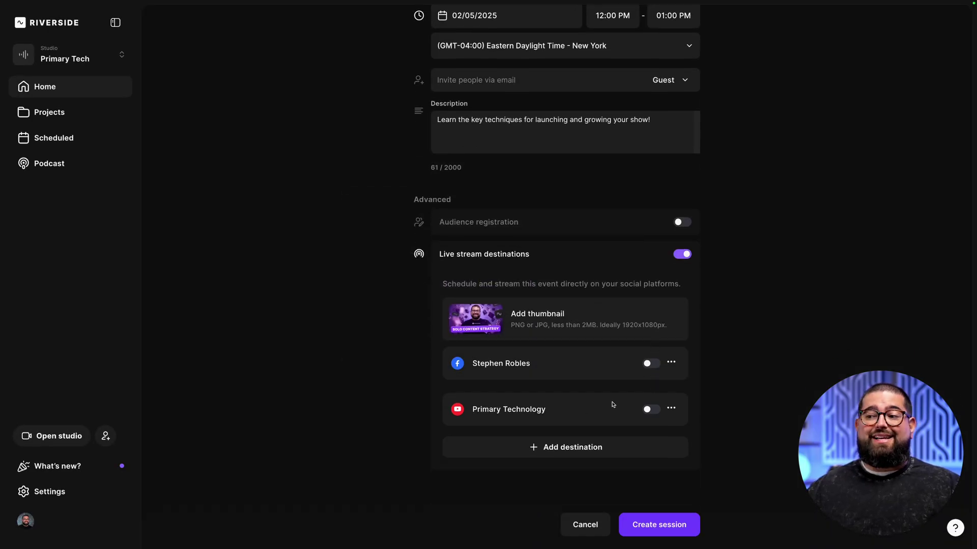
pyautogui.click(649, 364)
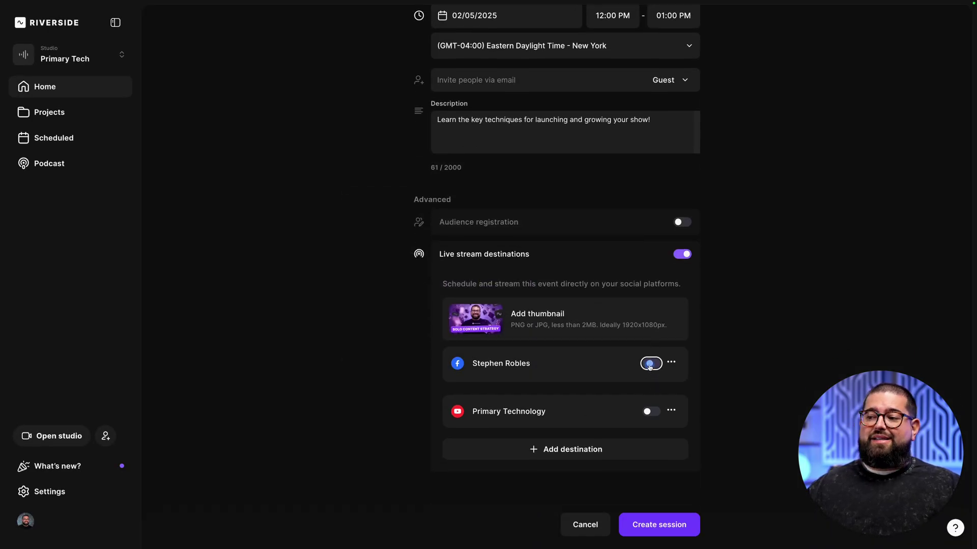
# - Enable the YouTube destination, then connect and switch on a personal LinkedIn profile destination
pyautogui.click(647, 413)
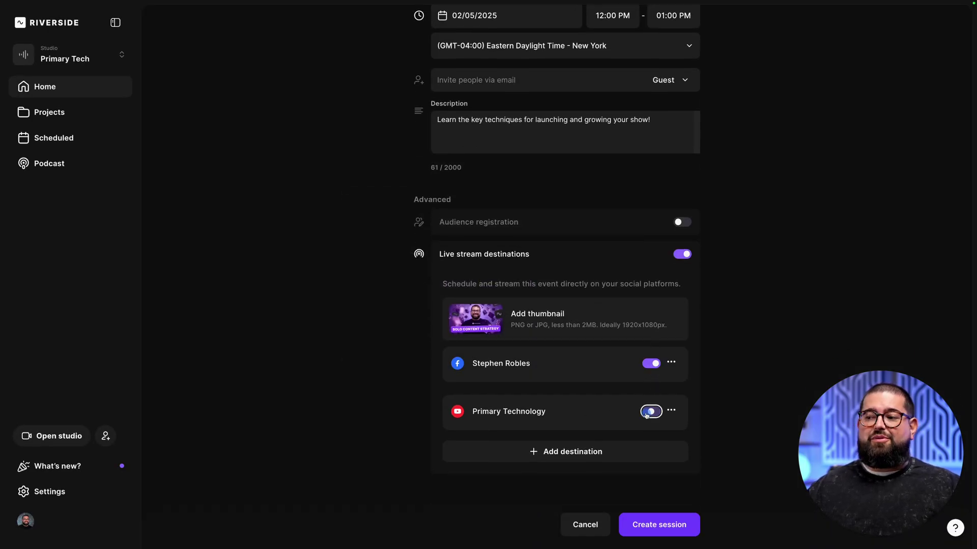
pyautogui.click(648, 446)
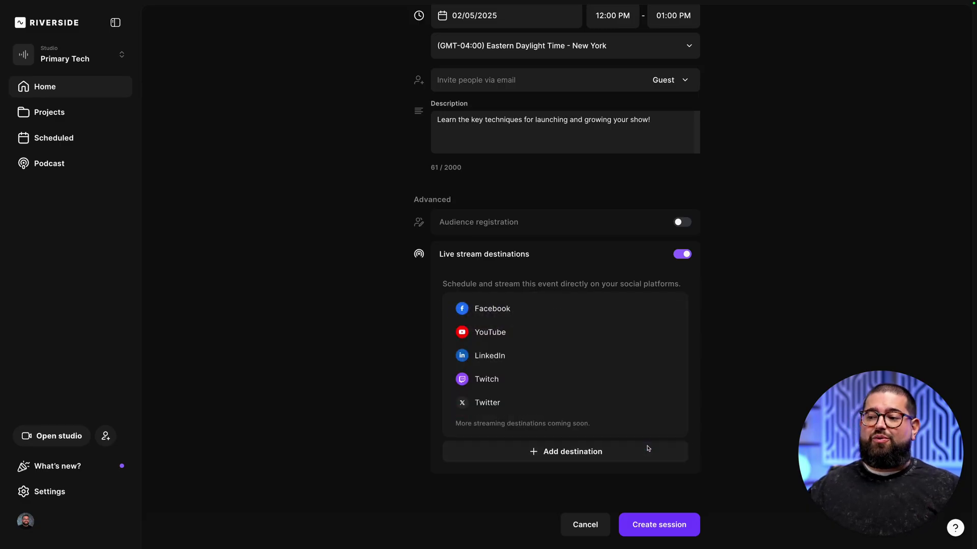
pyautogui.click(569, 362)
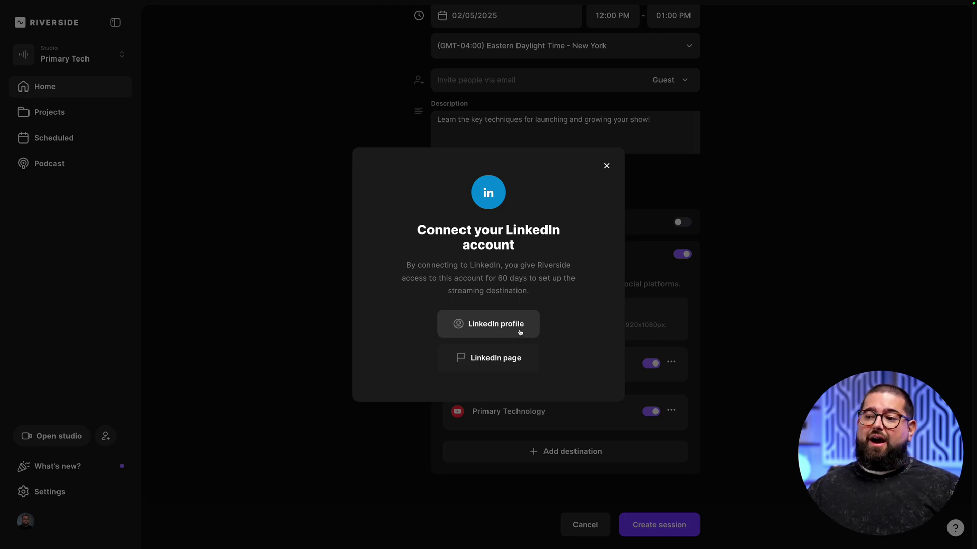
pyautogui.click(520, 332)
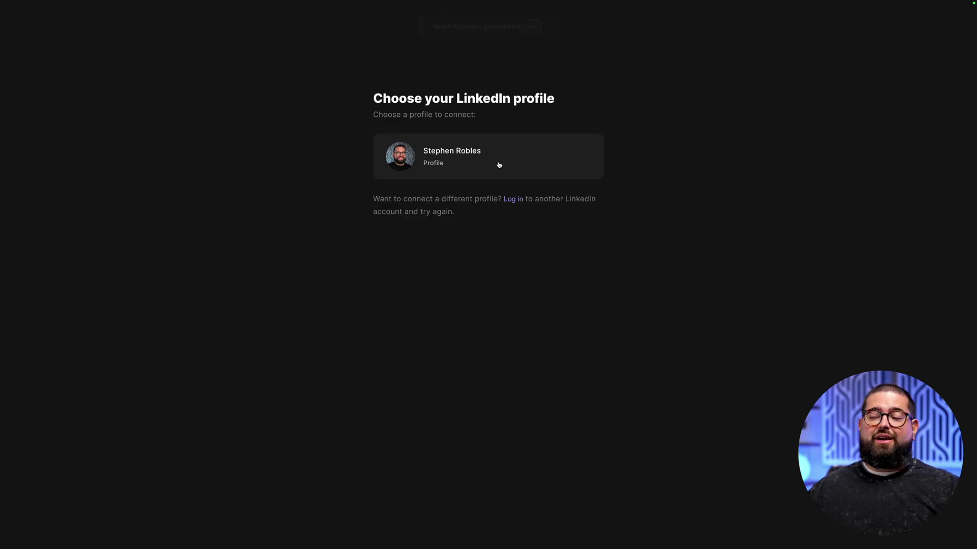
pyautogui.click(498, 163)
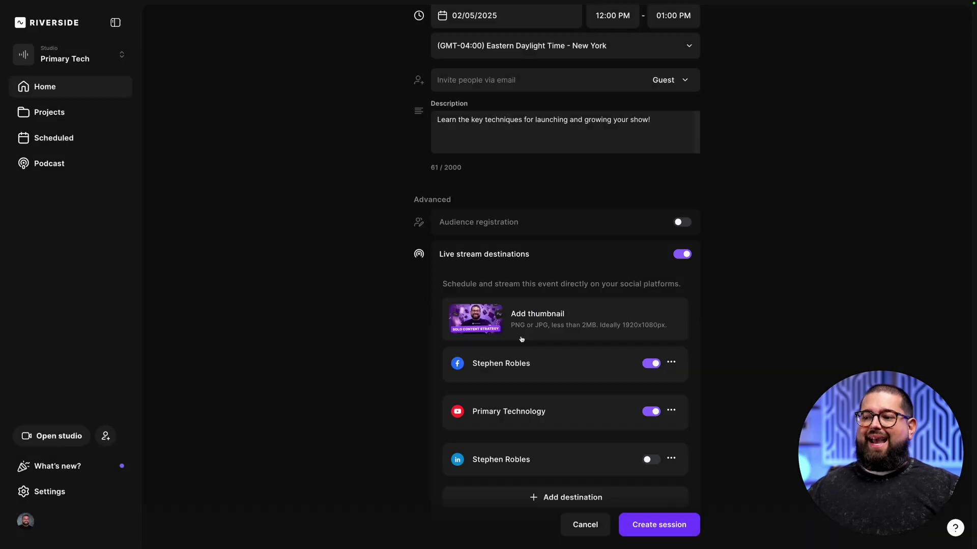
pyautogui.scroll(-1, 572, 407)
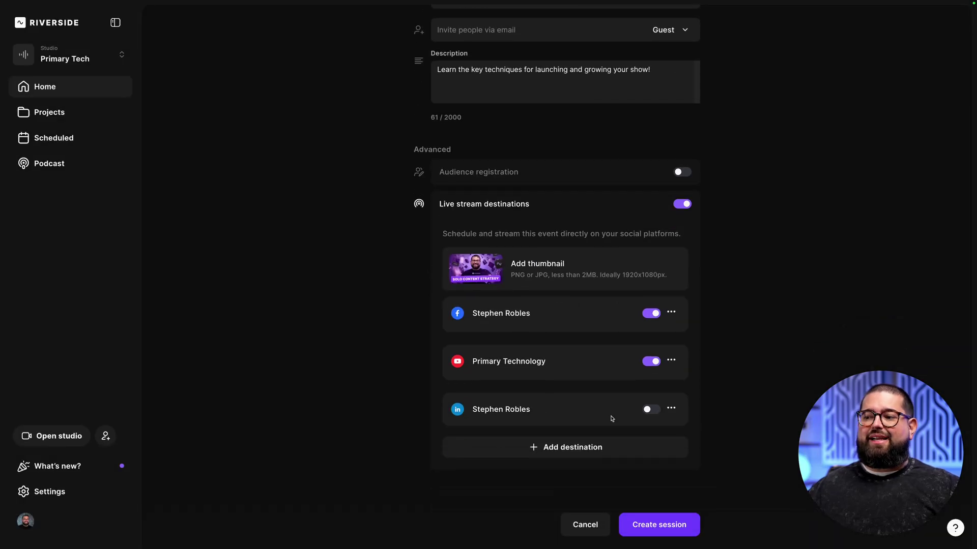
pyautogui.click(651, 409)
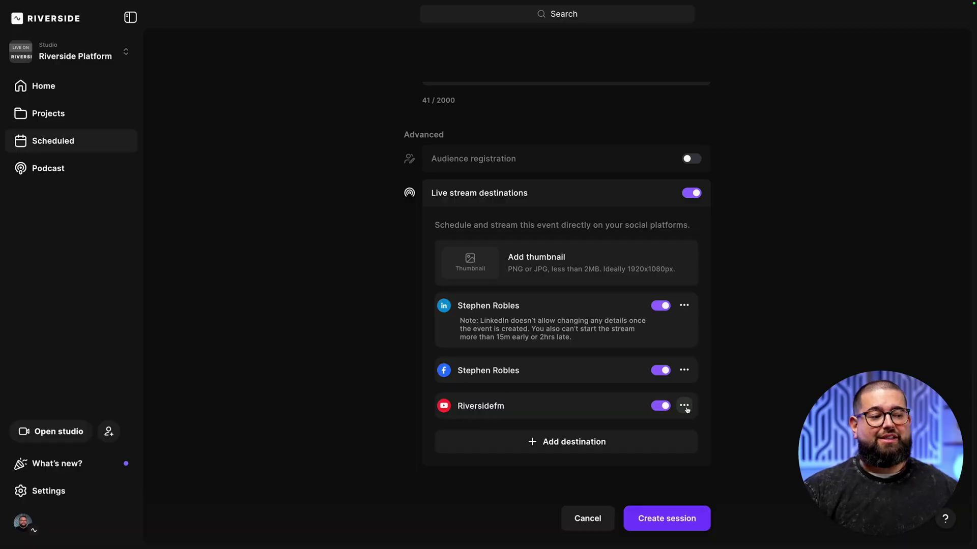
pyautogui.click(685, 407)
pyautogui.click(626, 435)
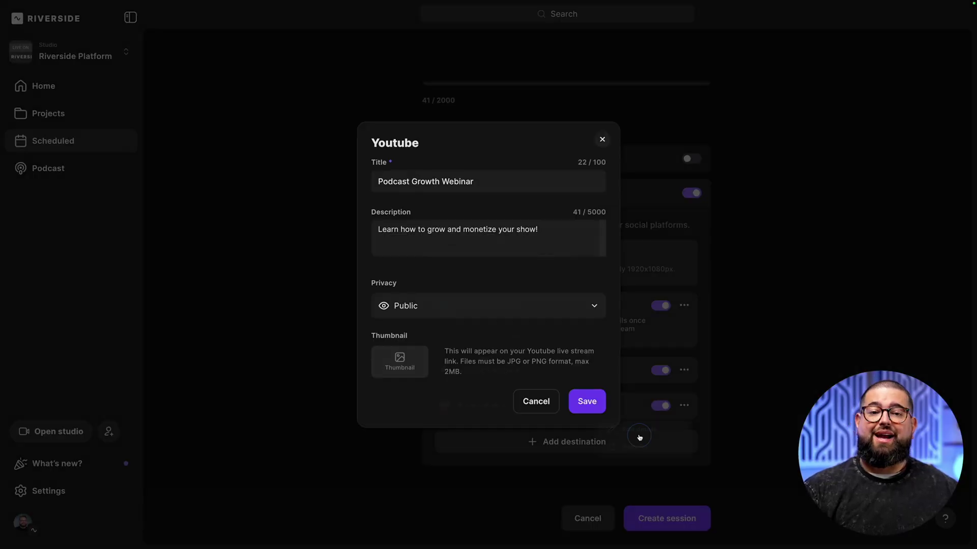
pyautogui.click(466, 233)
pyautogui.moveTo(390, 359)
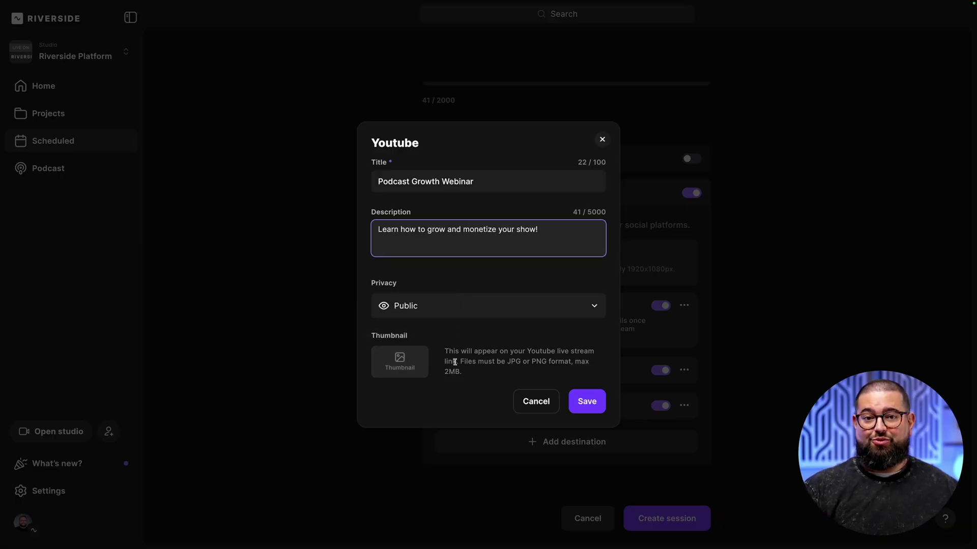
pyautogui.click(586, 402)
pyautogui.click(682, 371)
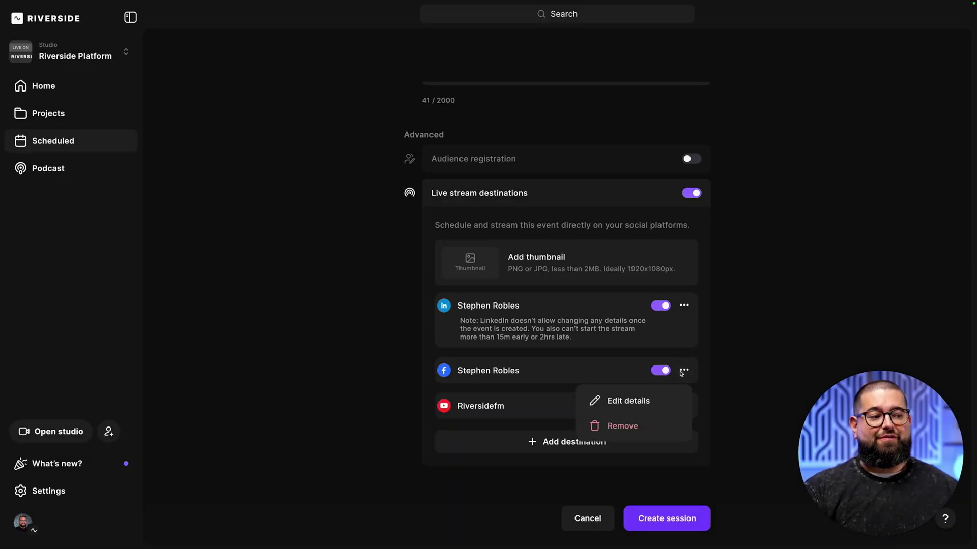
pyautogui.click(629, 403)
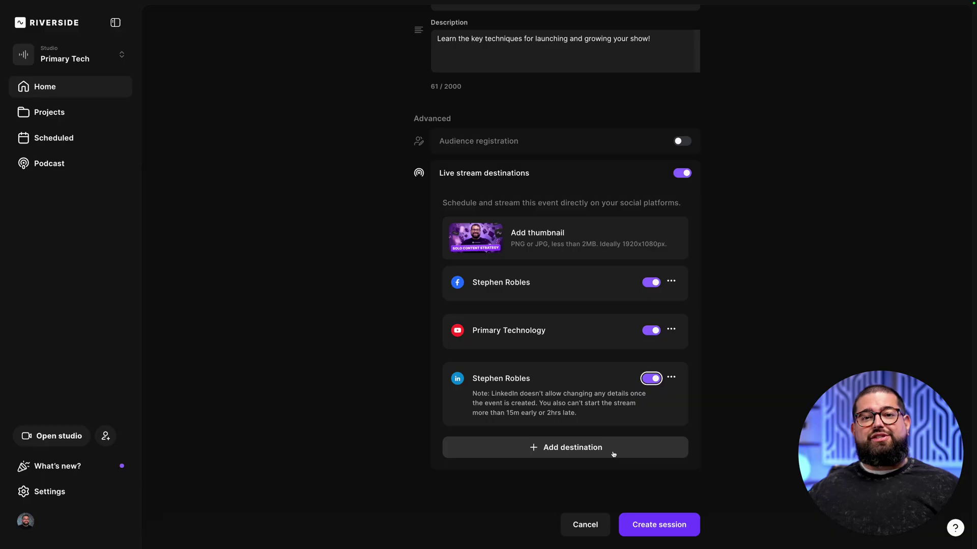
# - Add and enable a Twitch channel destination, then review the session description
pyautogui.click(613, 454)
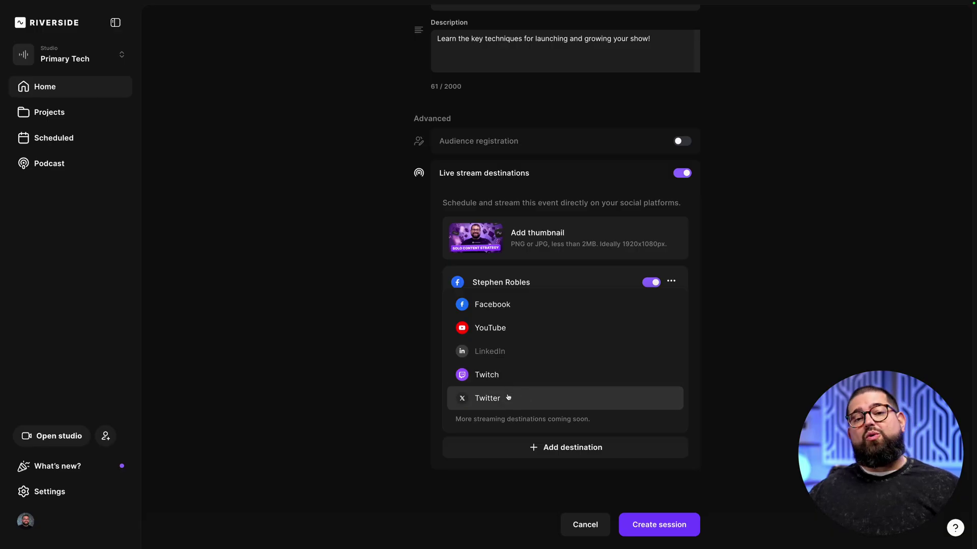
pyautogui.click(507, 376)
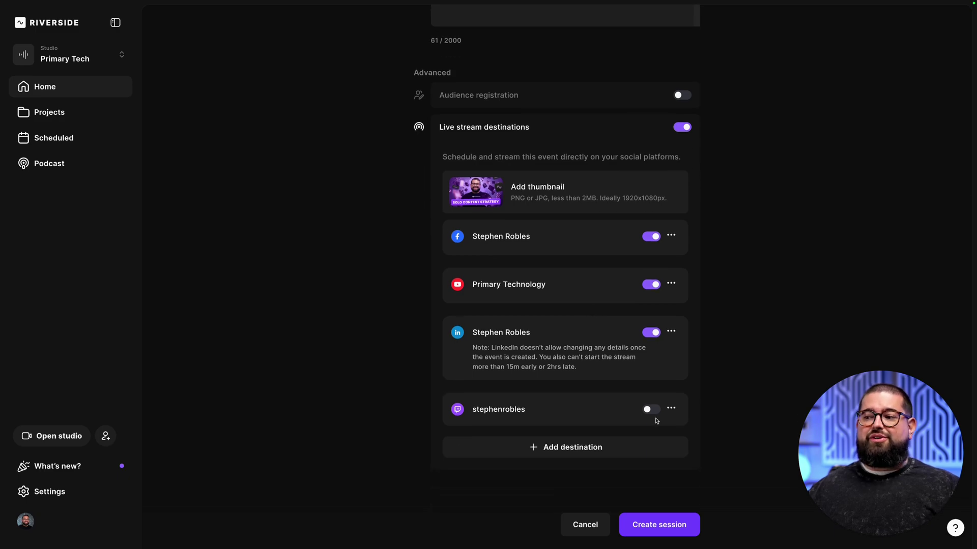
pyautogui.click(652, 410)
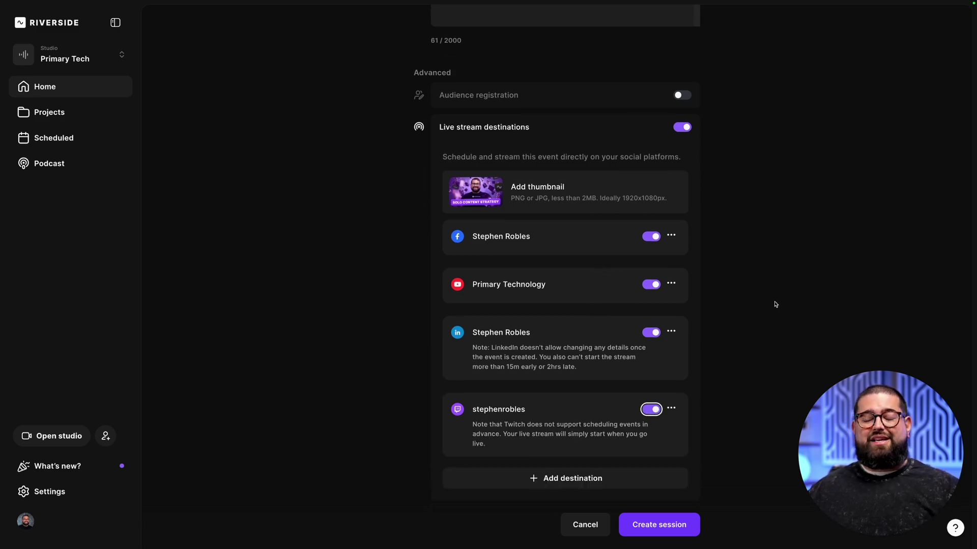
pyautogui.scroll(4, 773, 303)
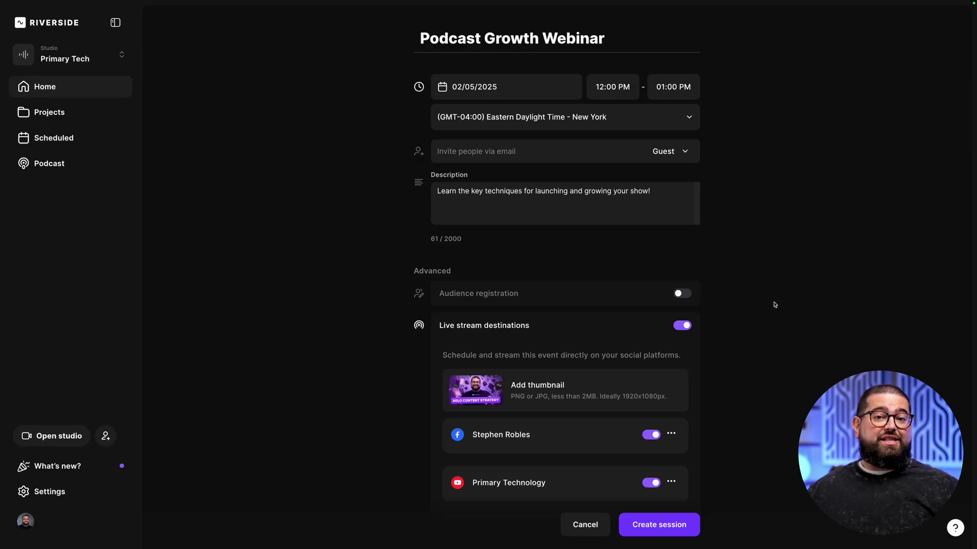
pyautogui.click(609, 205)
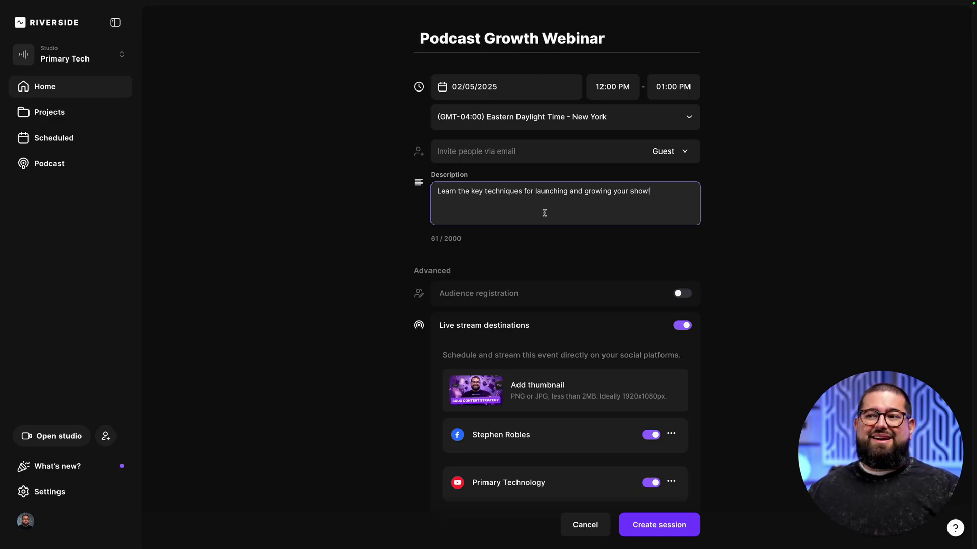
pyautogui.scroll(-5, 674, 270)
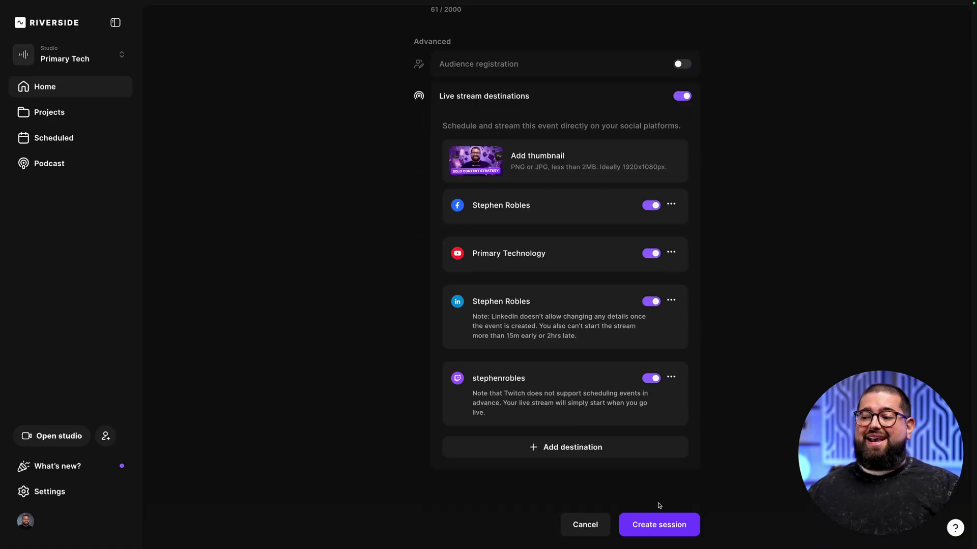
# - Create the Podcast Growth Webinar session and close the confirmation listing its event links
pyautogui.click(658, 527)
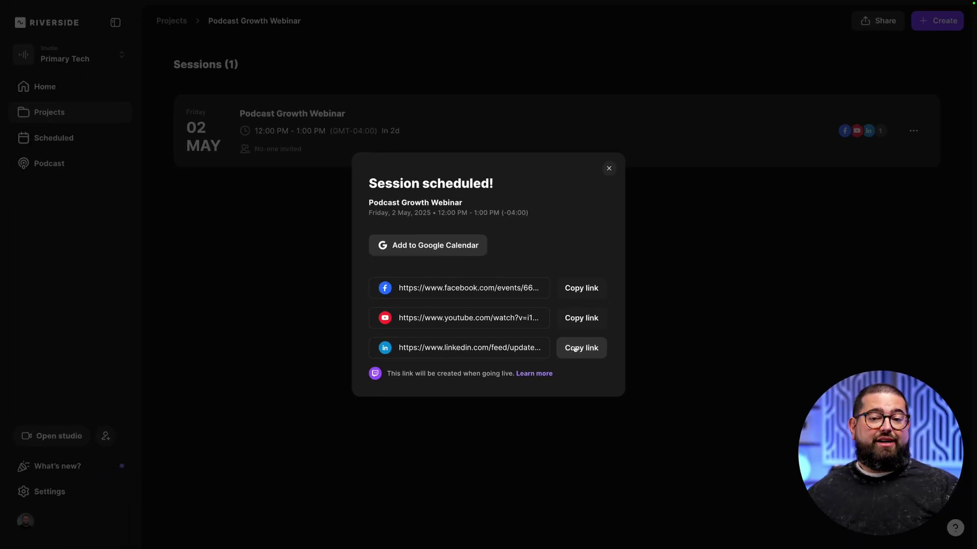
pyautogui.press('Escape')
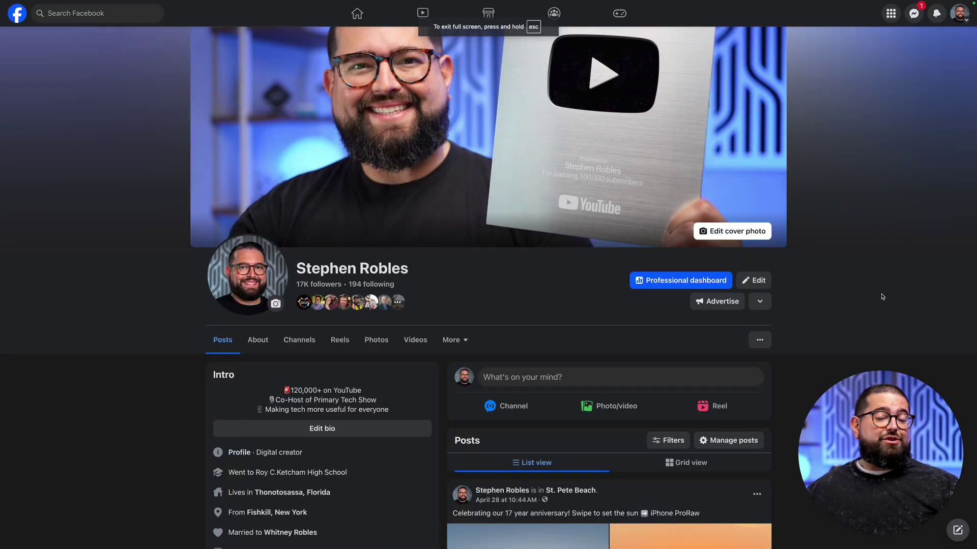
# - Open the Friday 12 PM Podcast Growth Webinar event from the Facebook profile's Events section
pyautogui.scroll(-4, 882, 296)
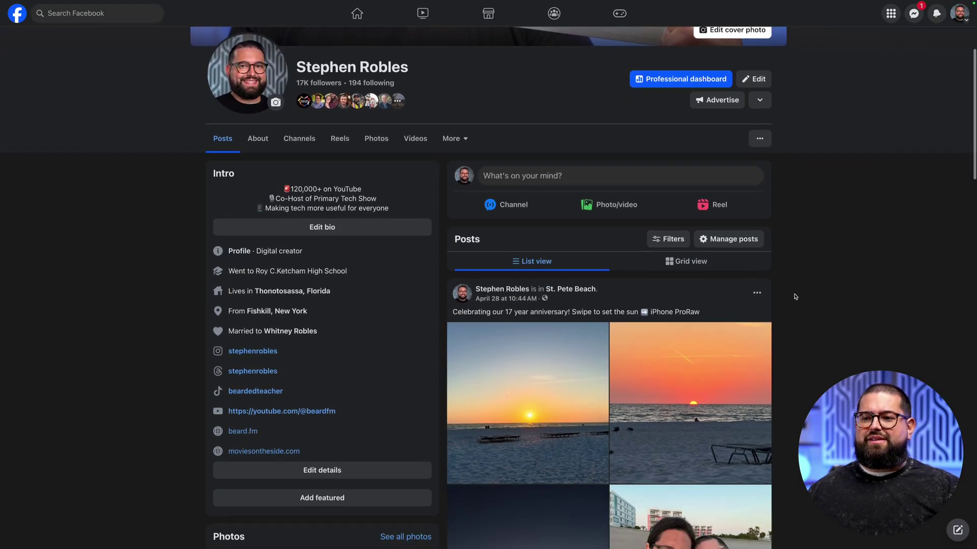
pyautogui.scroll(4, 794, 296)
pyautogui.click(460, 339)
pyautogui.click(462, 384)
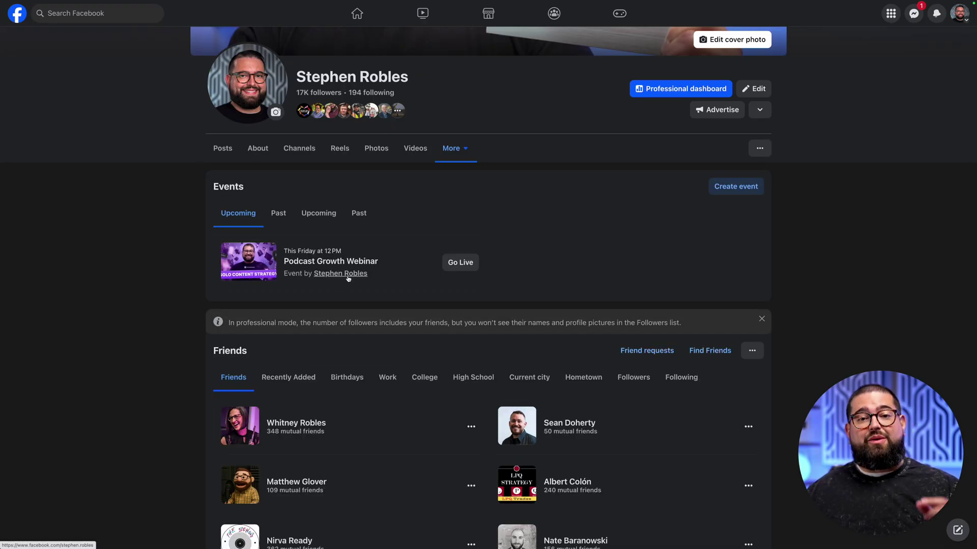
pyautogui.click(325, 261)
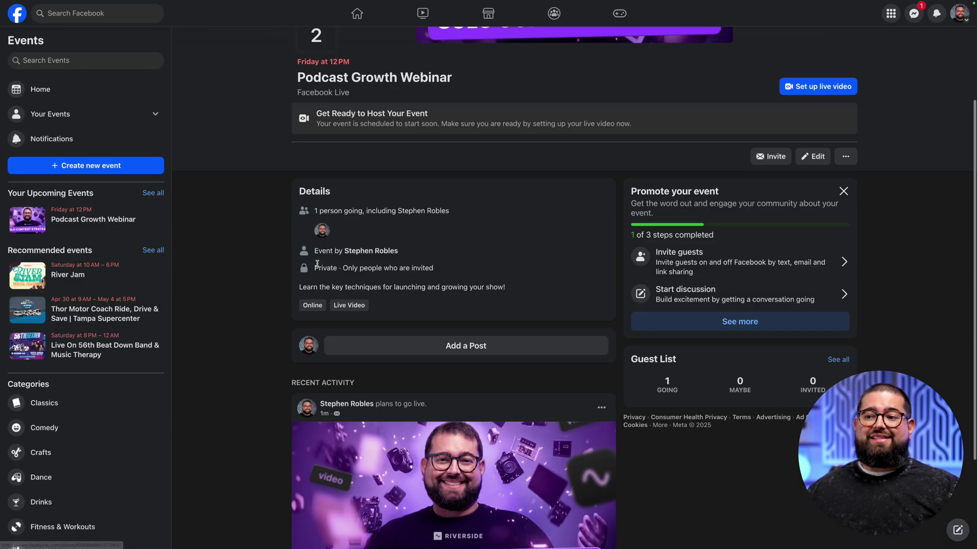
pyautogui.scroll(3, 435, 263)
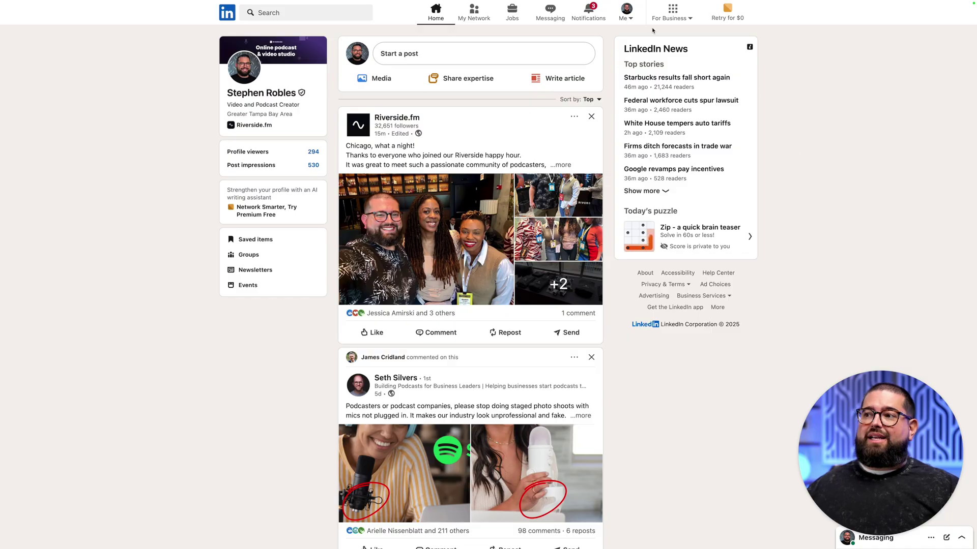
# - Go to your LinkedIn profile and filter its Activity to Events
pyautogui.click(626, 13)
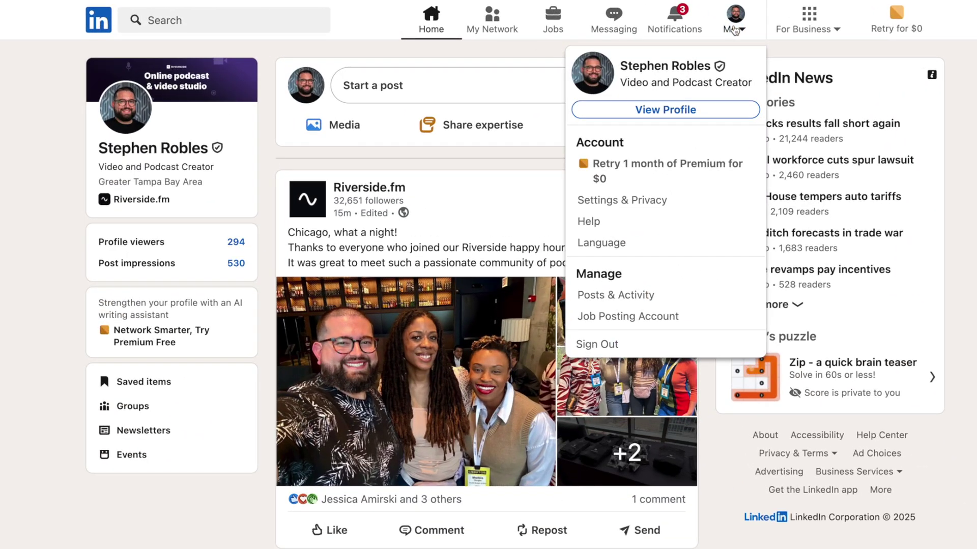
pyautogui.click(557, 69)
pyautogui.scroll(-9, 499, 304)
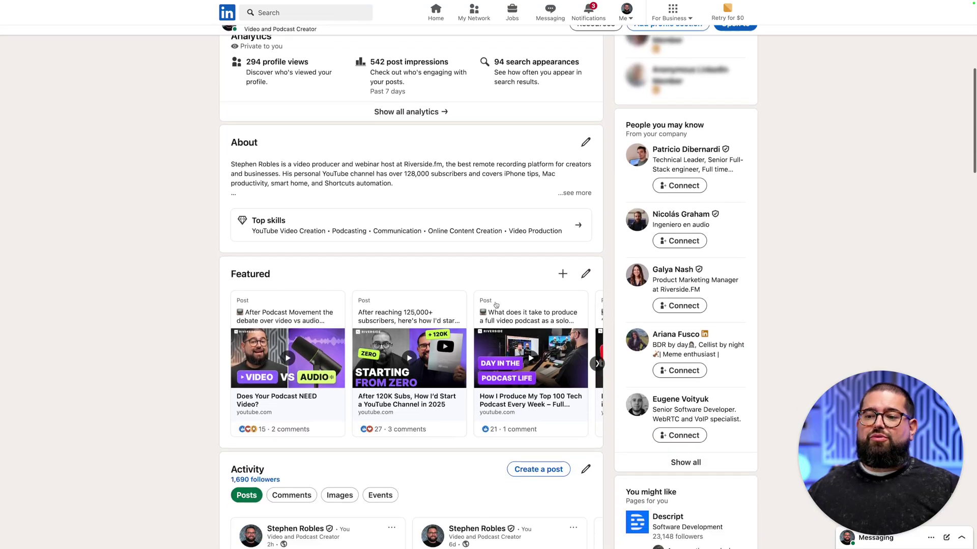
pyautogui.scroll(-1, 494, 305)
pyautogui.click(381, 295)
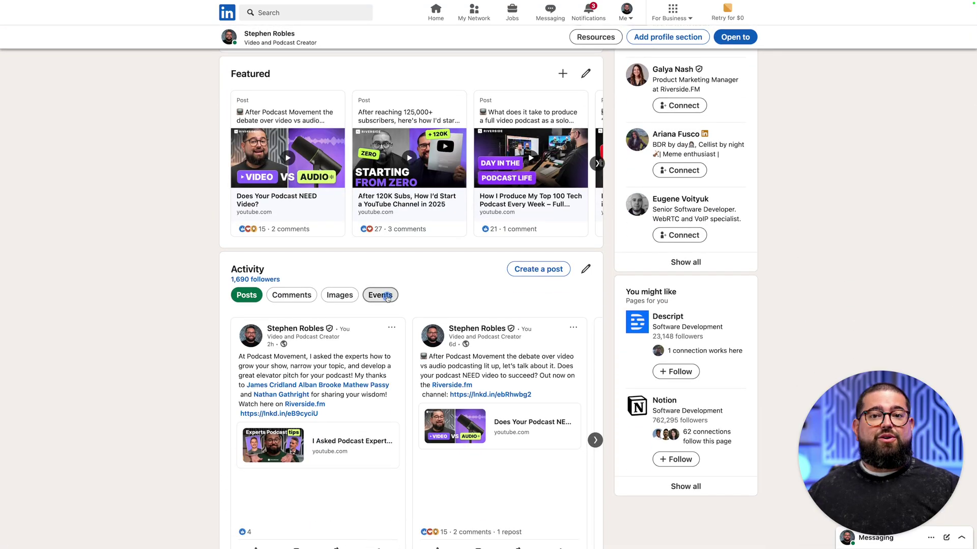
# - Open the May 2 noon Podcast Growth Webinar event and check its Manage options
pyautogui.scroll(-1, 438, 310)
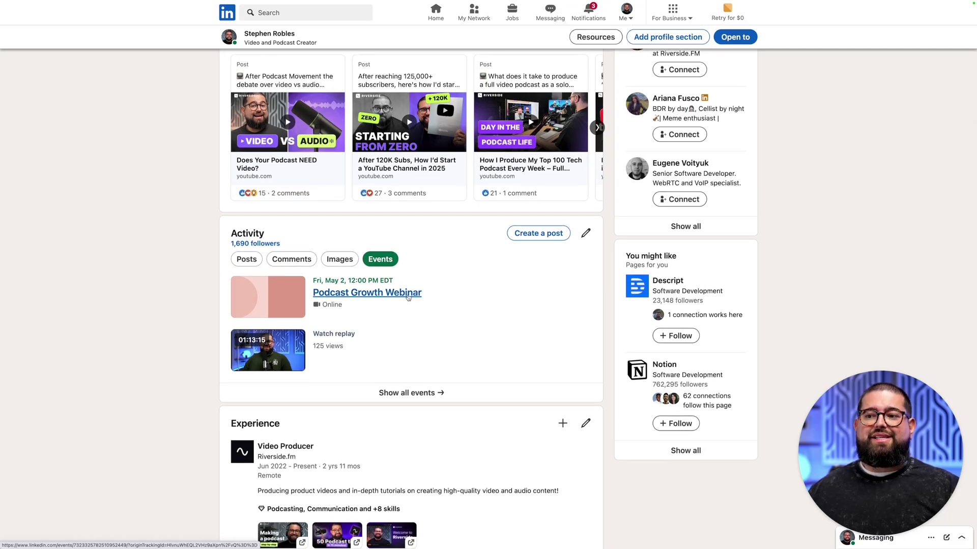
pyautogui.click(408, 297)
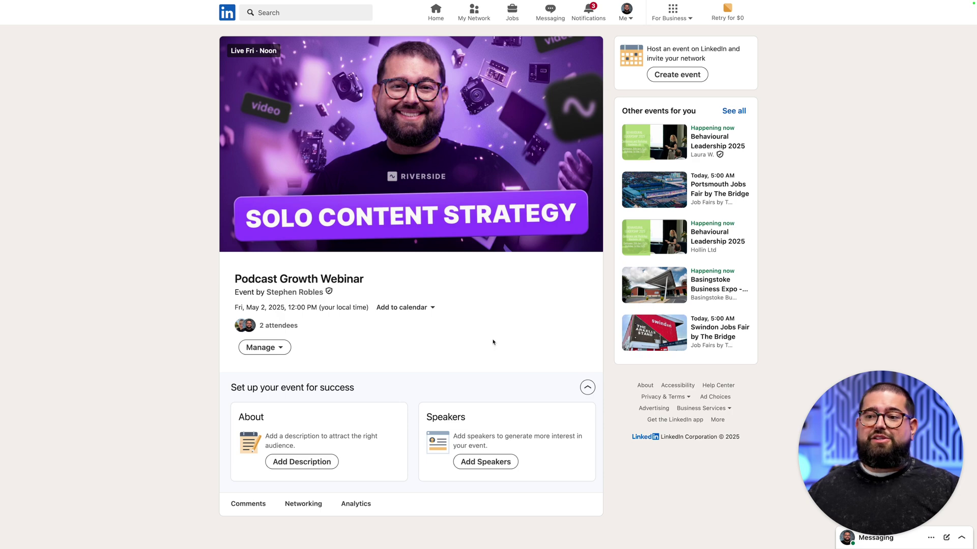
pyautogui.click(288, 346)
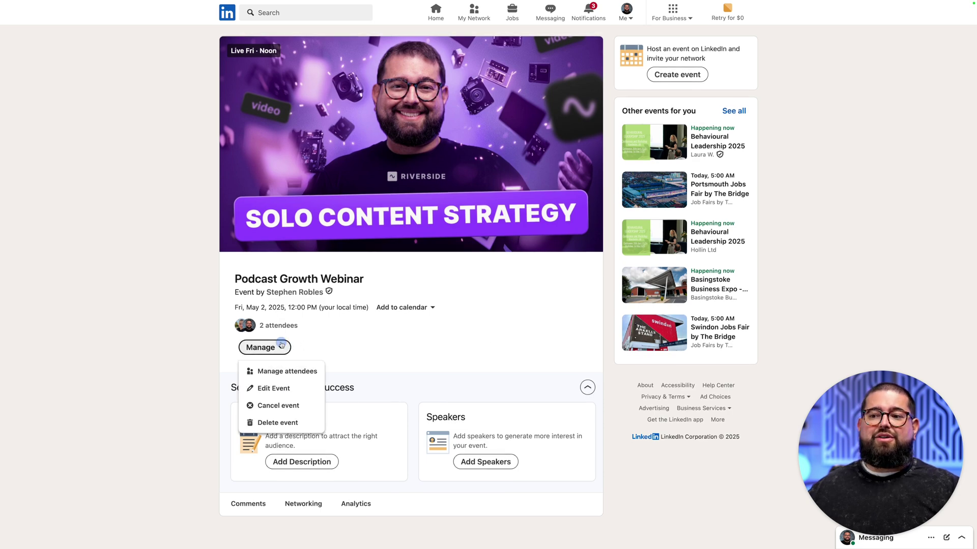
pyautogui.click(307, 346)
pyautogui.scroll(-1, 386, 340)
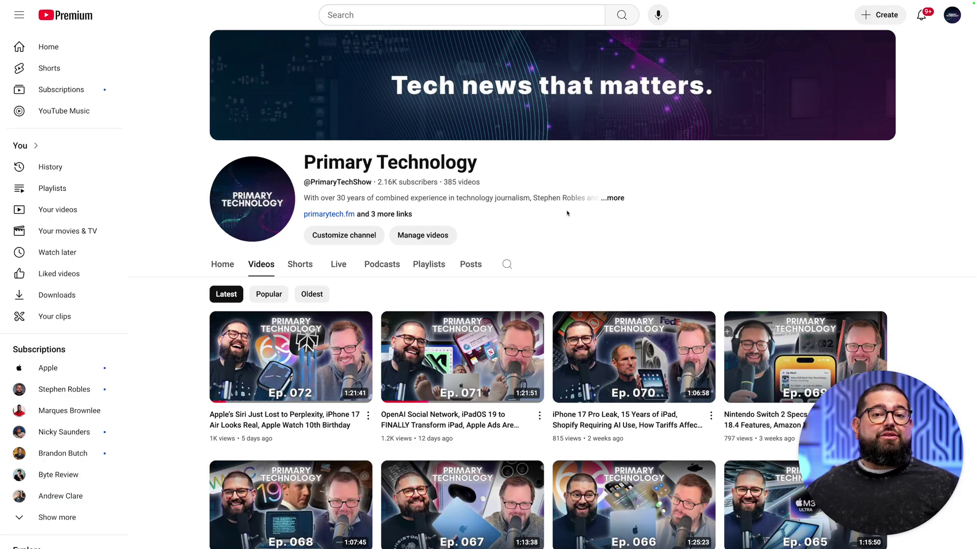
# - Open the Podcast Growth Webinar stream, set for May 2 at 12:00 PM, from the channel's live streams
pyautogui.click(339, 269)
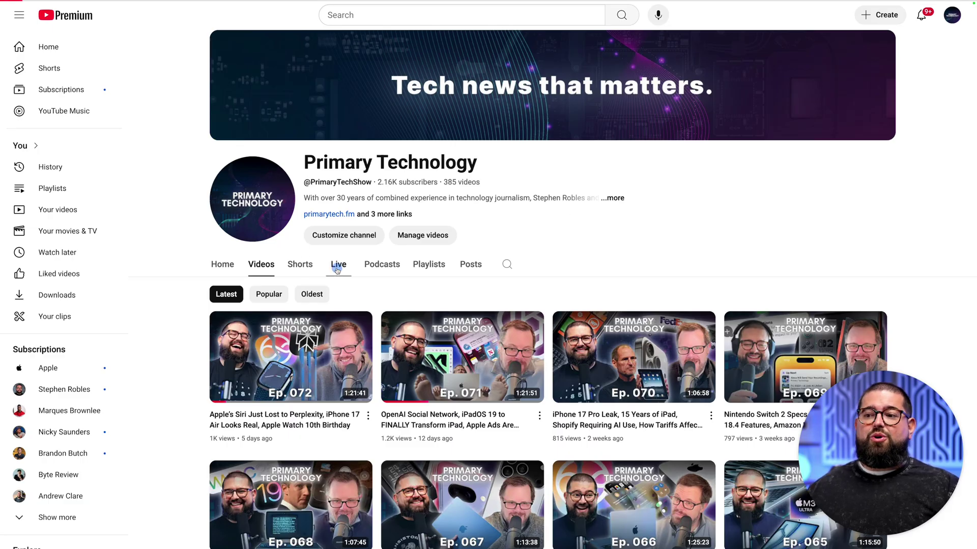
pyautogui.click(265, 397)
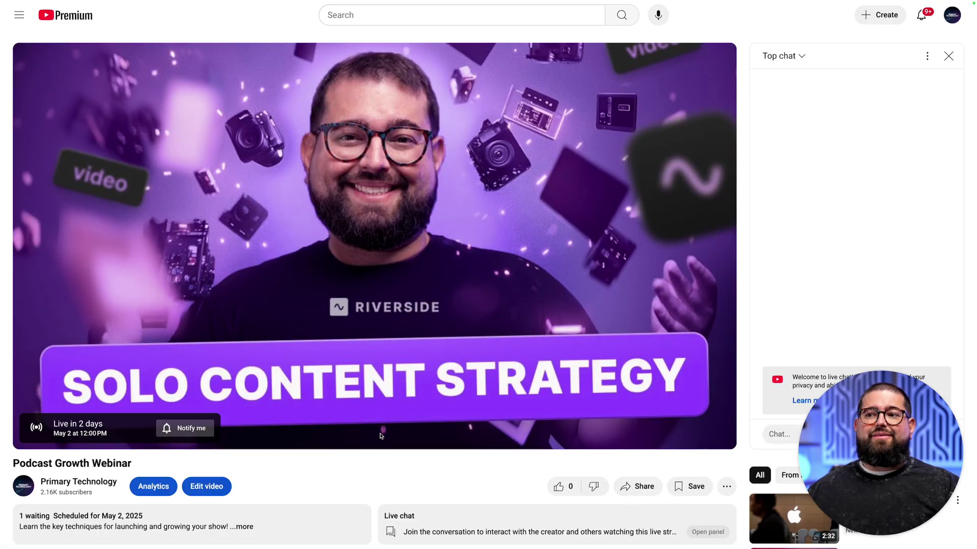
pyautogui.scroll(-2, 405, 424)
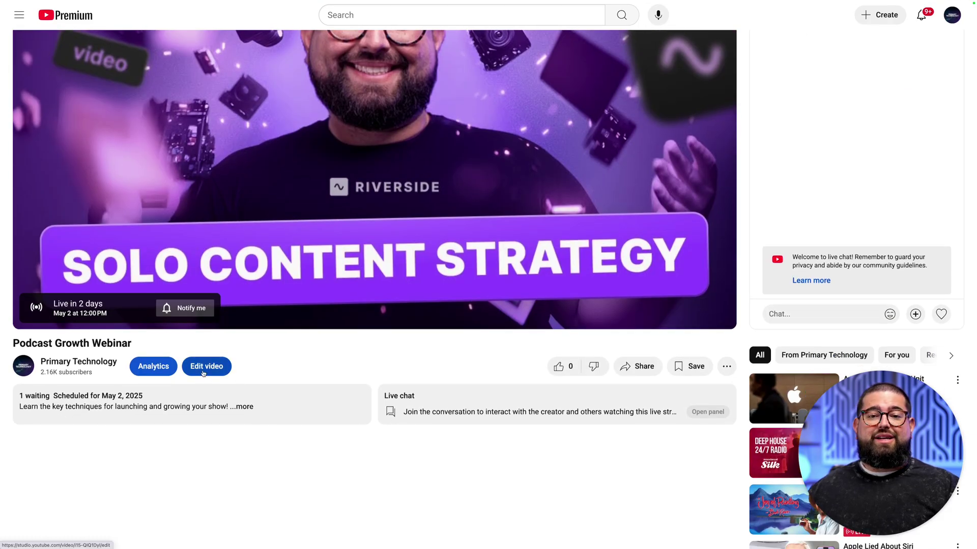
pyautogui.scroll(2, 240, 382)
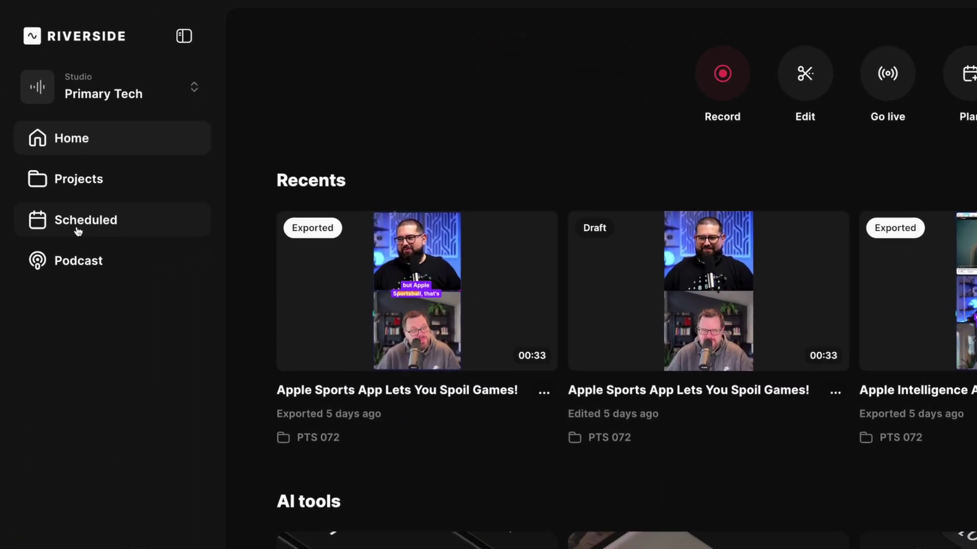
# - Join the Podcast Growth Webinar session from the Scheduled sessions list
pyautogui.click(49, 143)
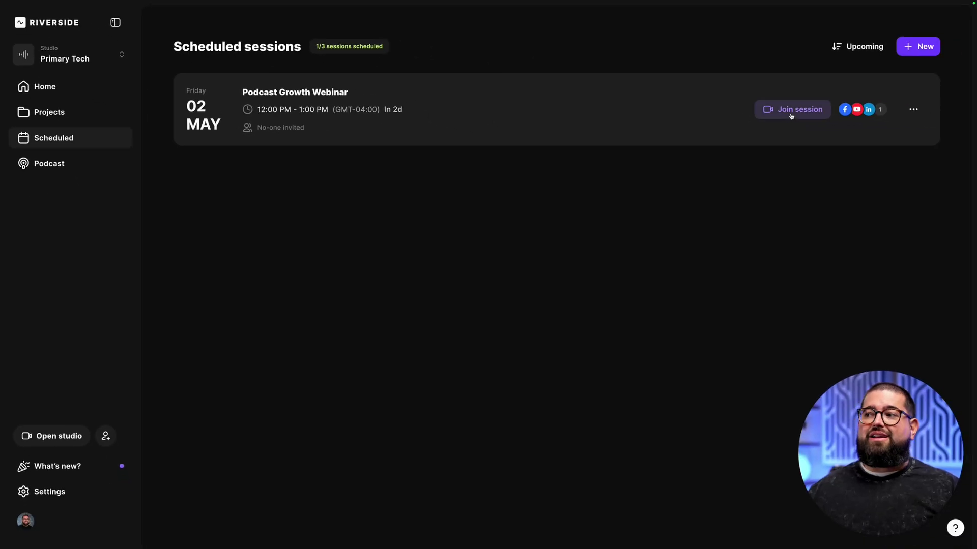
pyautogui.click(791, 117)
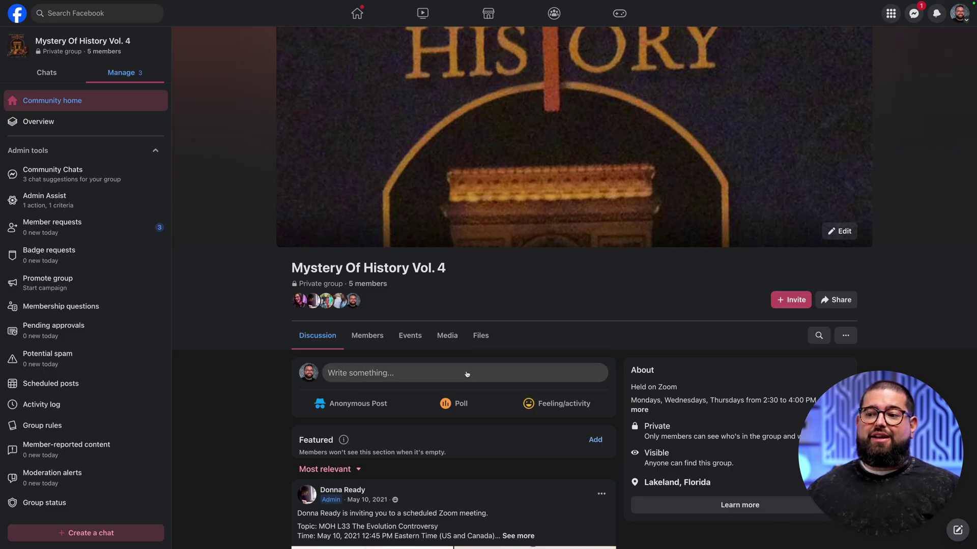
# - Start a Live video post from the Mystery Of History Vol. 4 group's Create post options
pyautogui.click(443, 378)
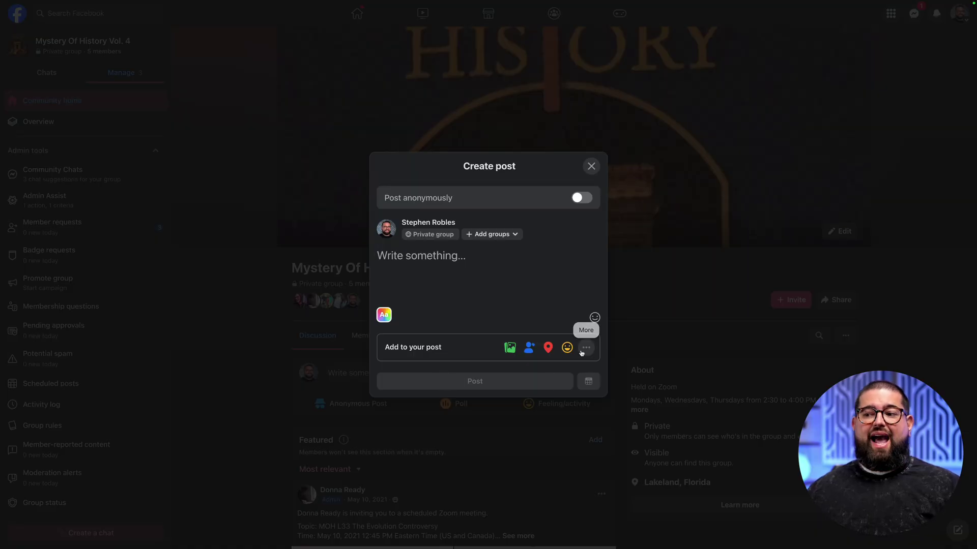
pyautogui.click(584, 350)
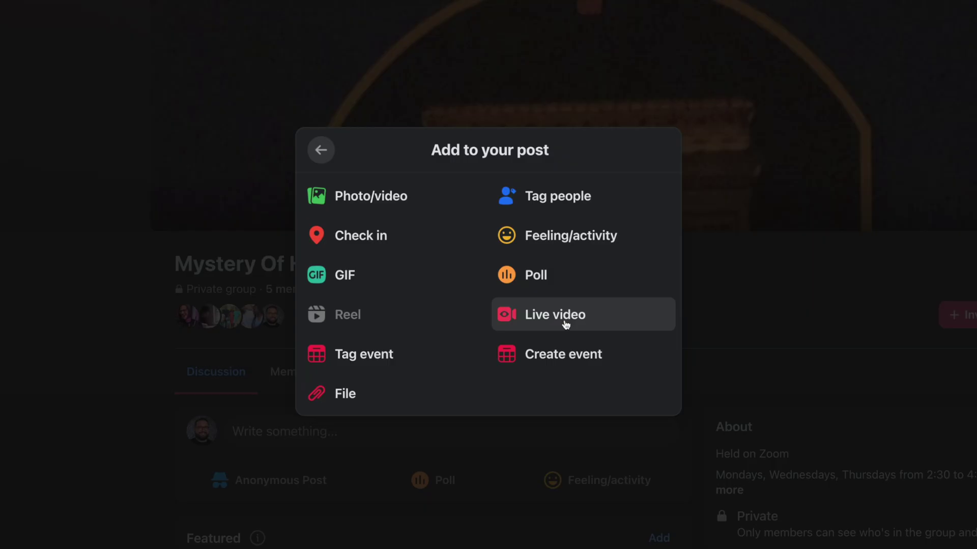
pyautogui.click(566, 324)
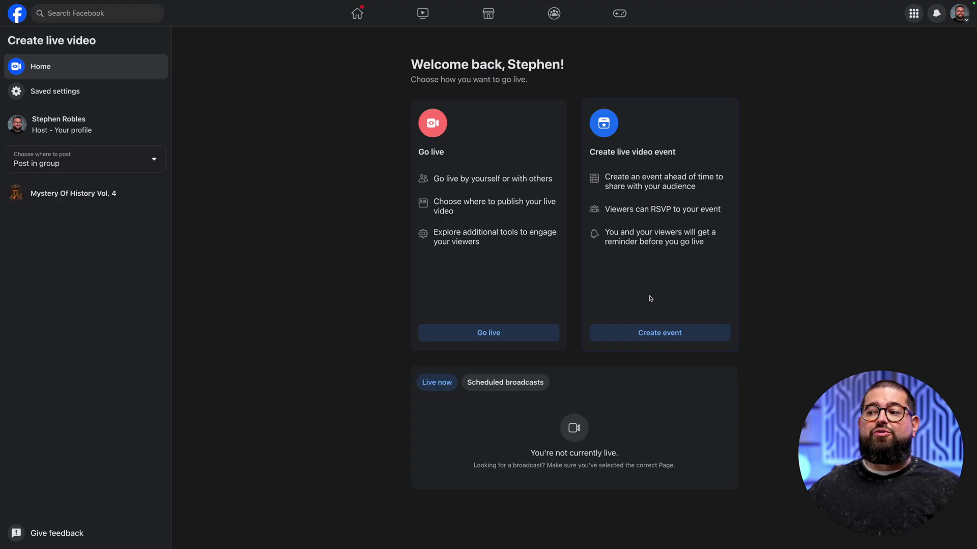
# - Set up a streaming-software live broadcast and copy its stream key from Advanced Settings
pyautogui.click(652, 334)
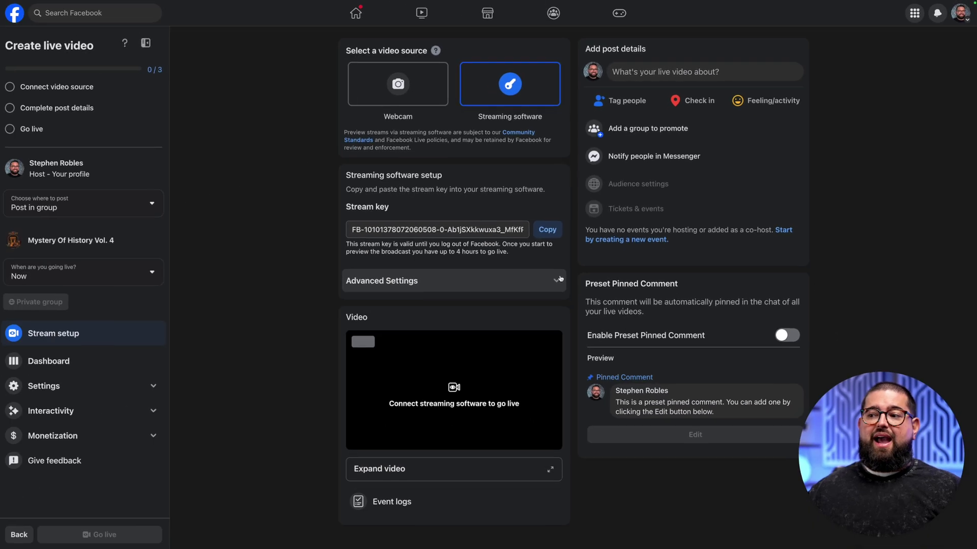
pyautogui.click(473, 395)
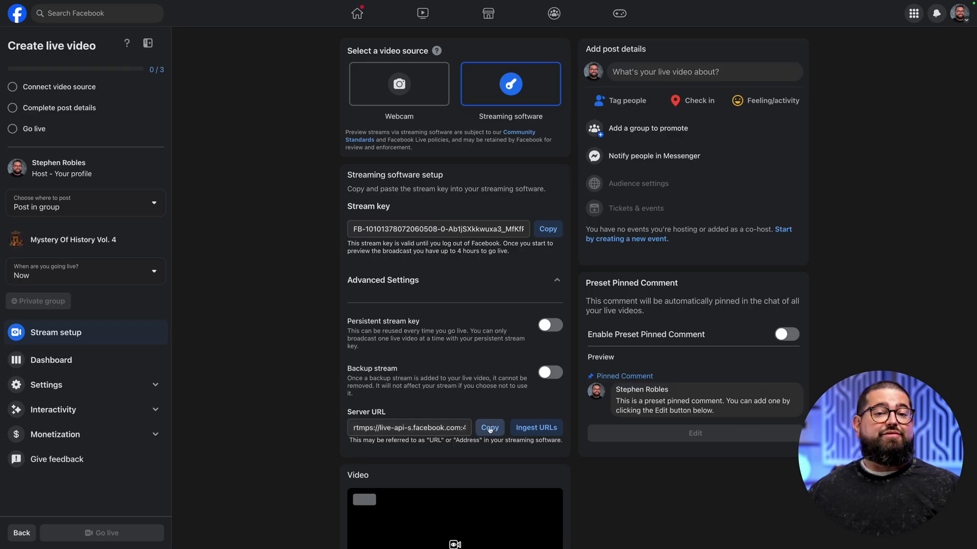
pyautogui.click(546, 231)
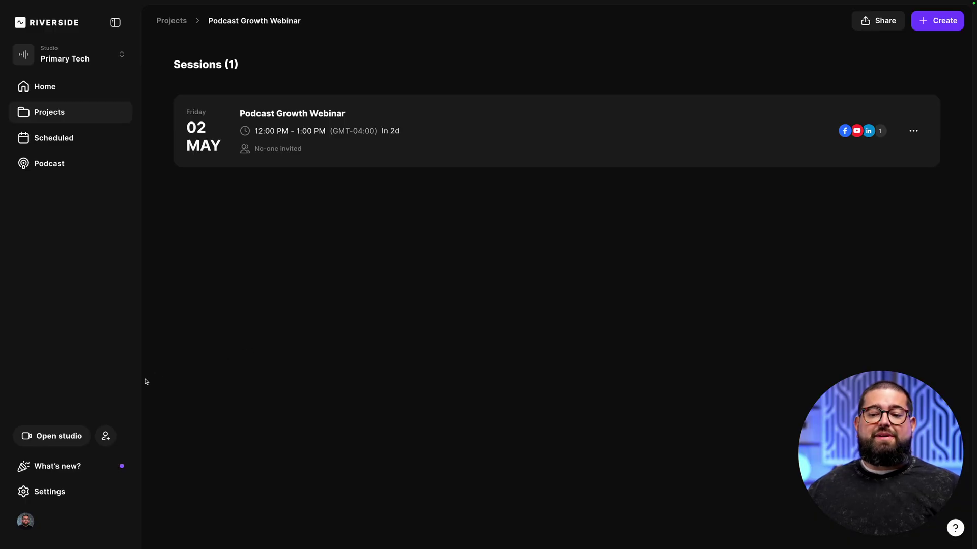
# - Add a 'Facebook Group' custom RTMP destination using Facebook's pasted stream key and server URL
pyautogui.click(71, 486)
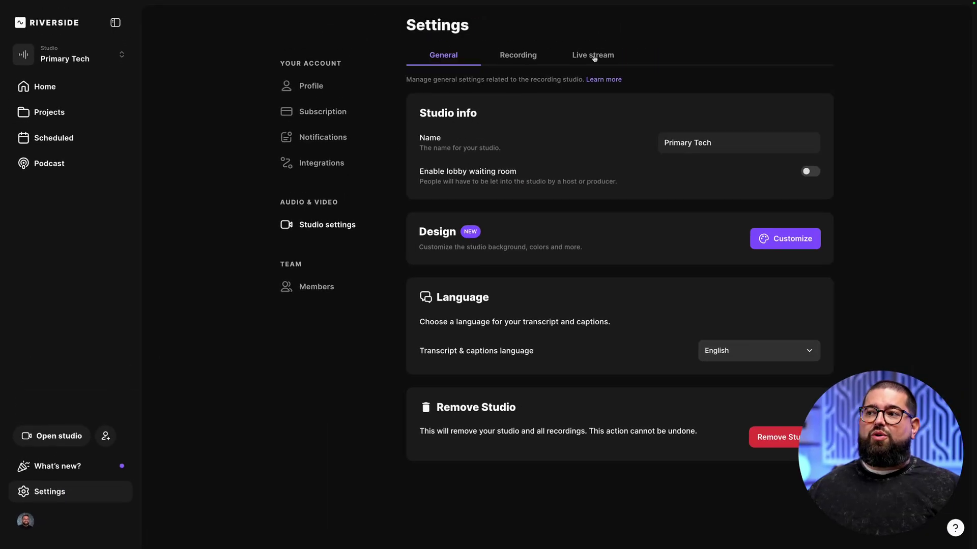
pyautogui.click(593, 55)
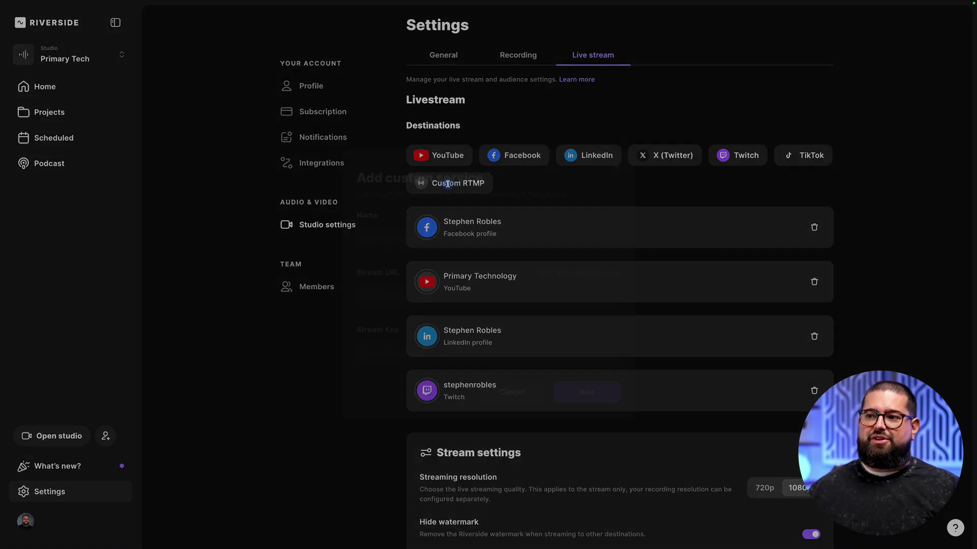
pyautogui.click(449, 184)
pyautogui.click(422, 228)
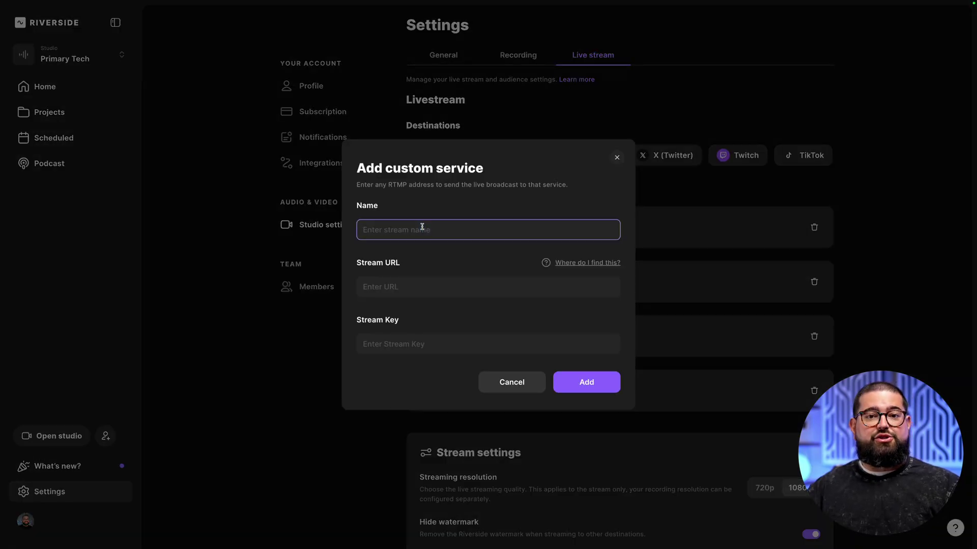
pyautogui.press('super+v')
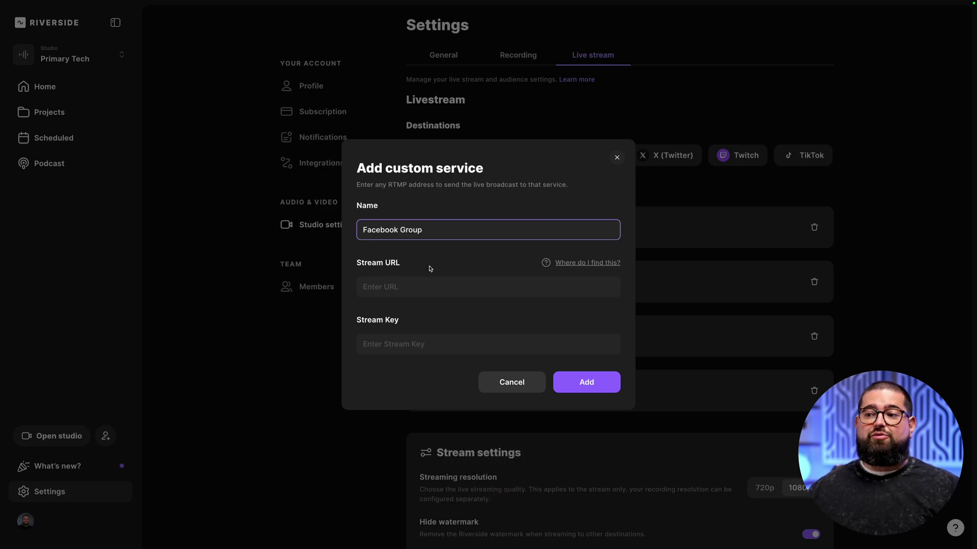
pyautogui.click(442, 338)
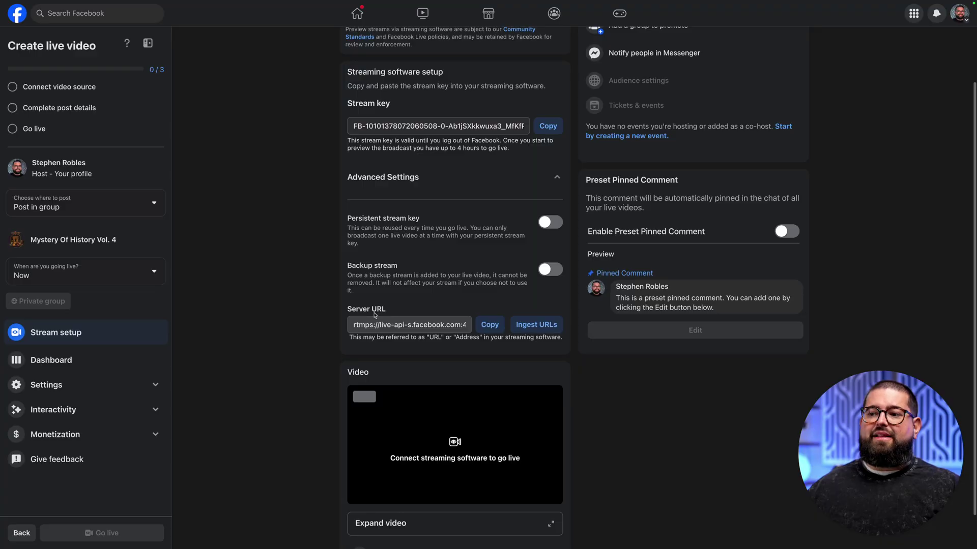
pyautogui.click(491, 325)
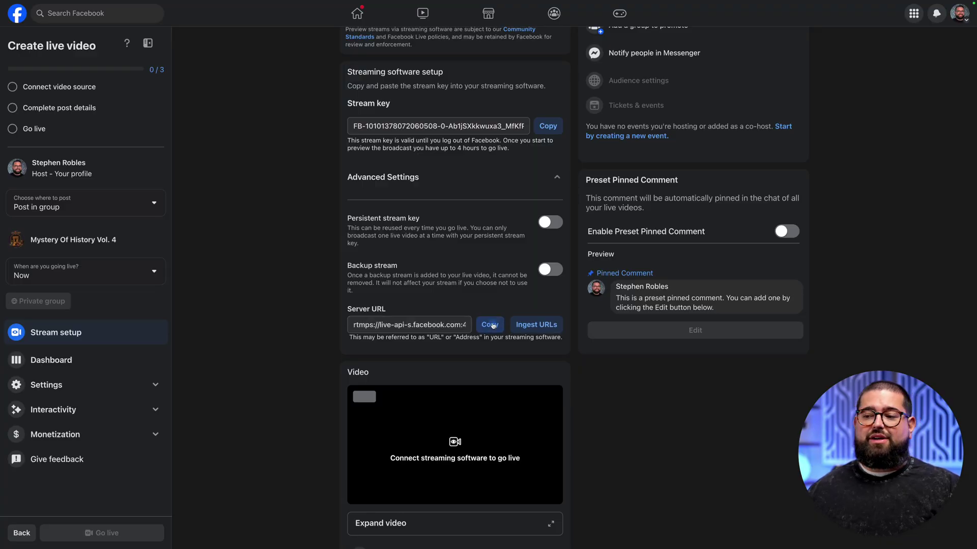
pyautogui.press('super+v')
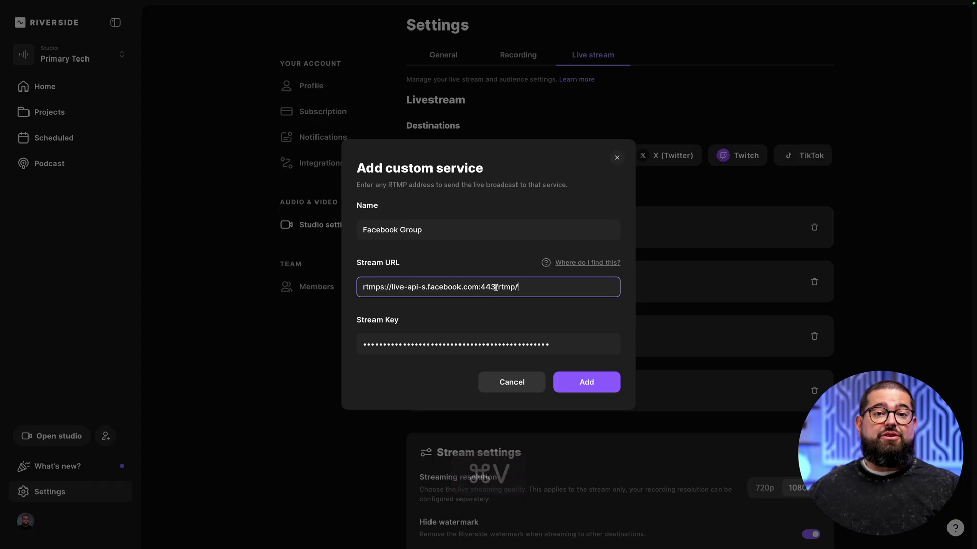
pyautogui.click(600, 388)
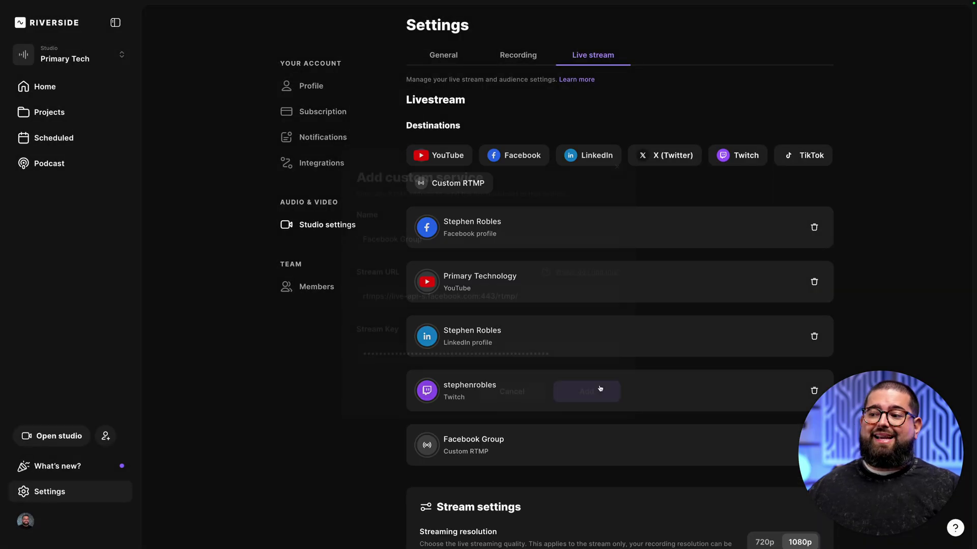
# - Open a second Custom RTMP form in Live stream settings and name it 'Instagram'
pyautogui.scroll(-3, 603, 279)
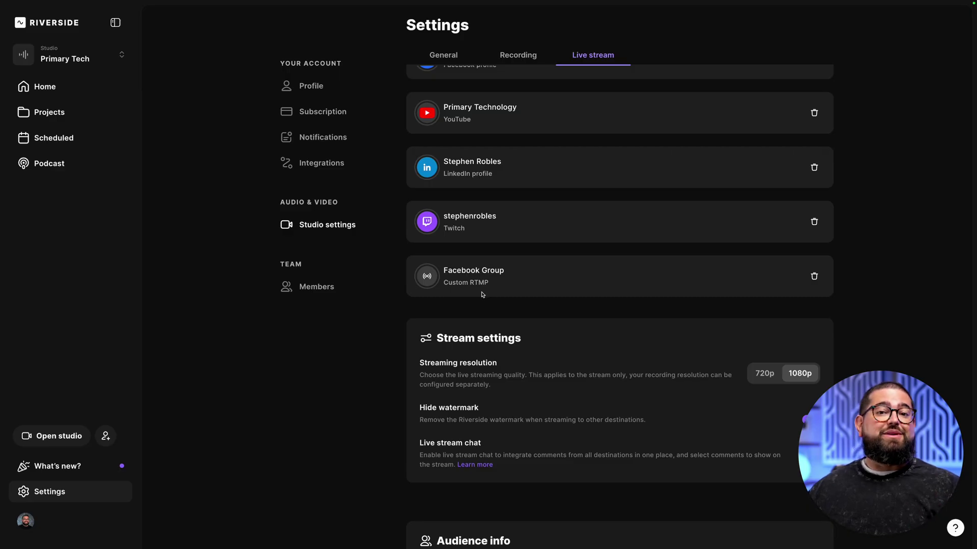
pyautogui.scroll(3, 482, 295)
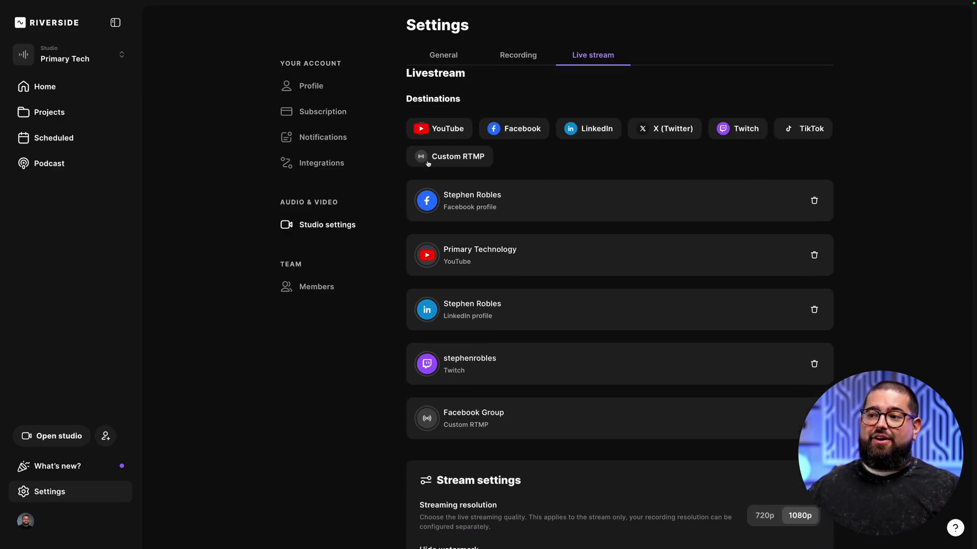
pyautogui.click(428, 158)
pyautogui.click(415, 231)
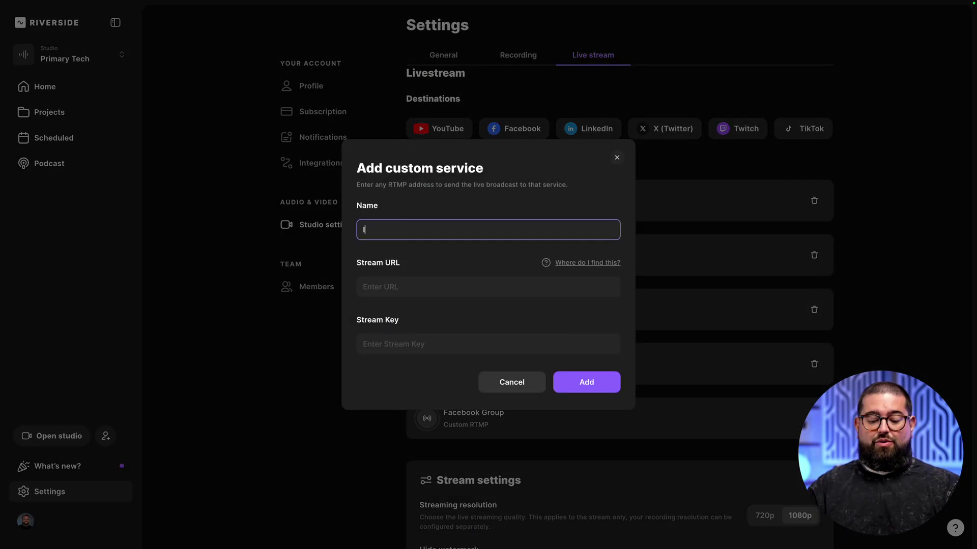
pyautogui.write('Instagr')
pyautogui.write('am')
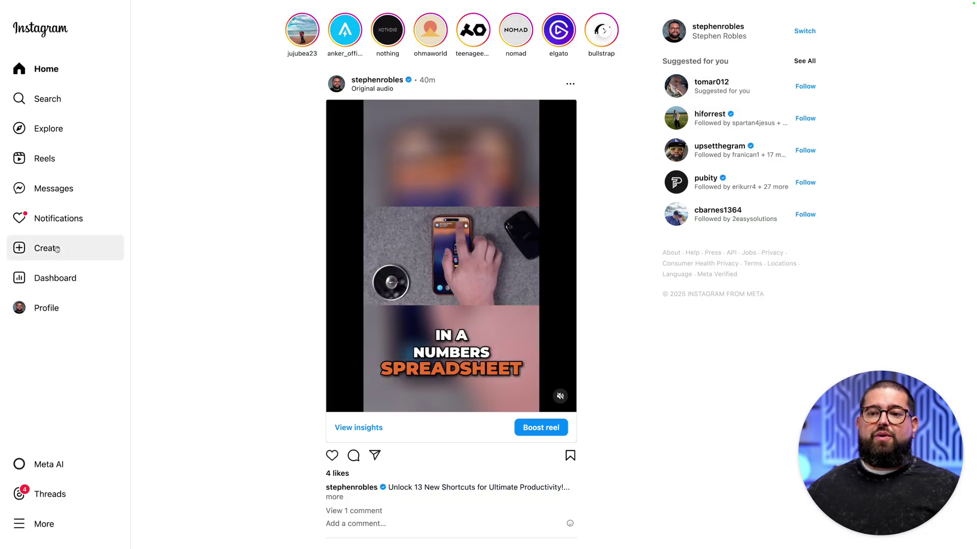
# - Create an Instagram live video with a Practice audience for streaming software
pyautogui.click(57, 249)
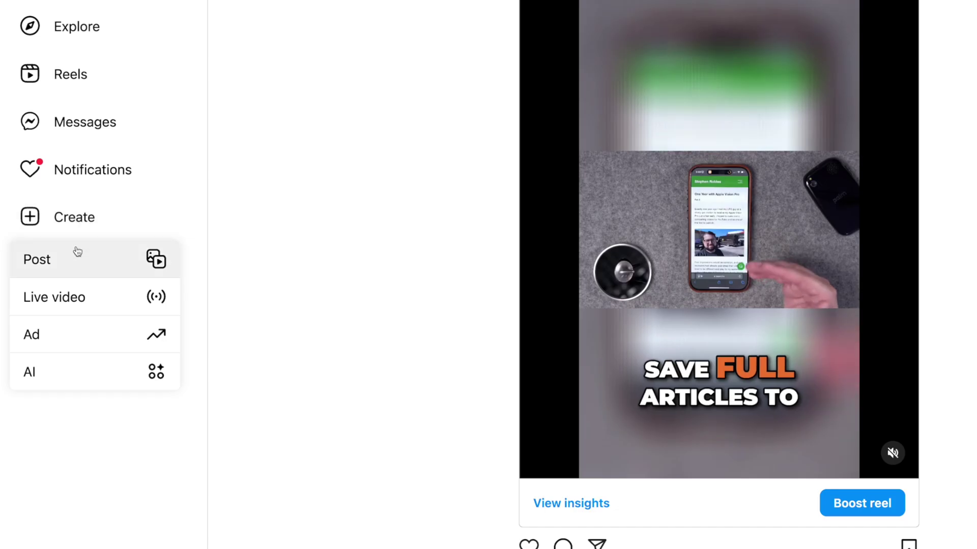
pyautogui.click(68, 292)
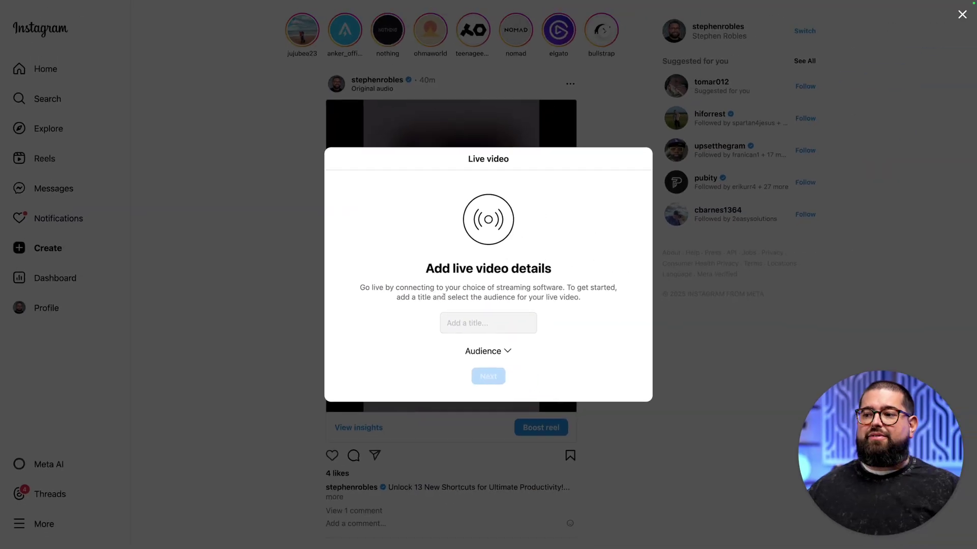
pyautogui.click(488, 351)
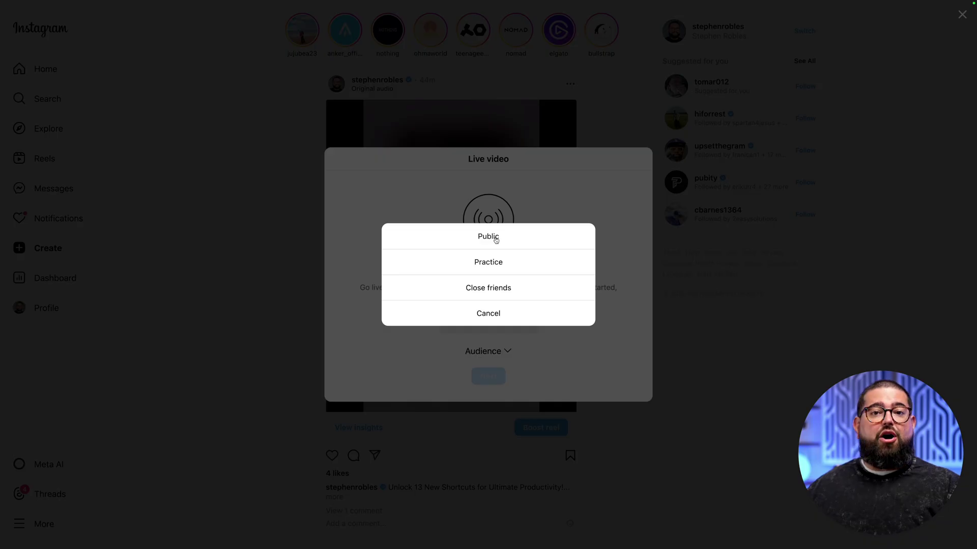
pyautogui.click(496, 265)
pyautogui.click(495, 381)
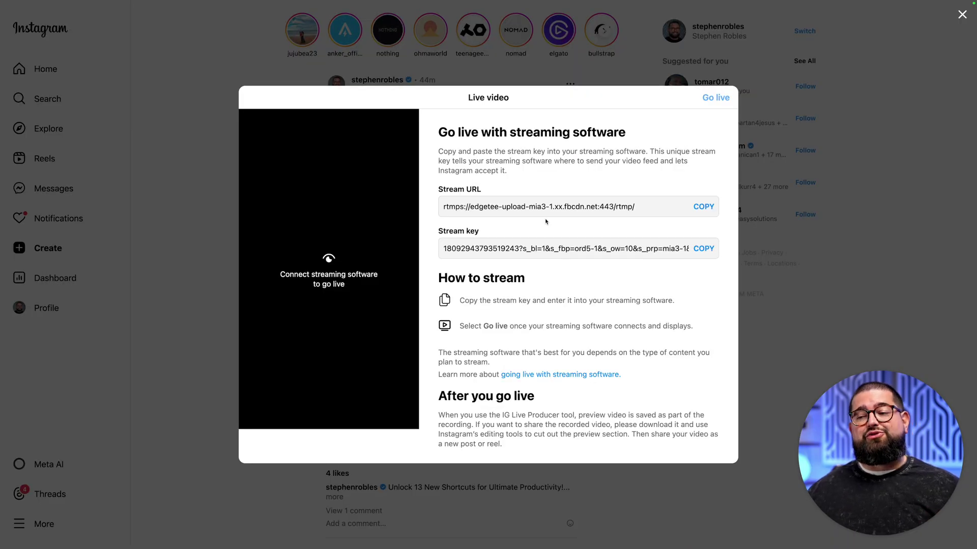
# - Copy Instagram's stream URL and stream key into Riverside's custom service form
pyautogui.click(704, 207)
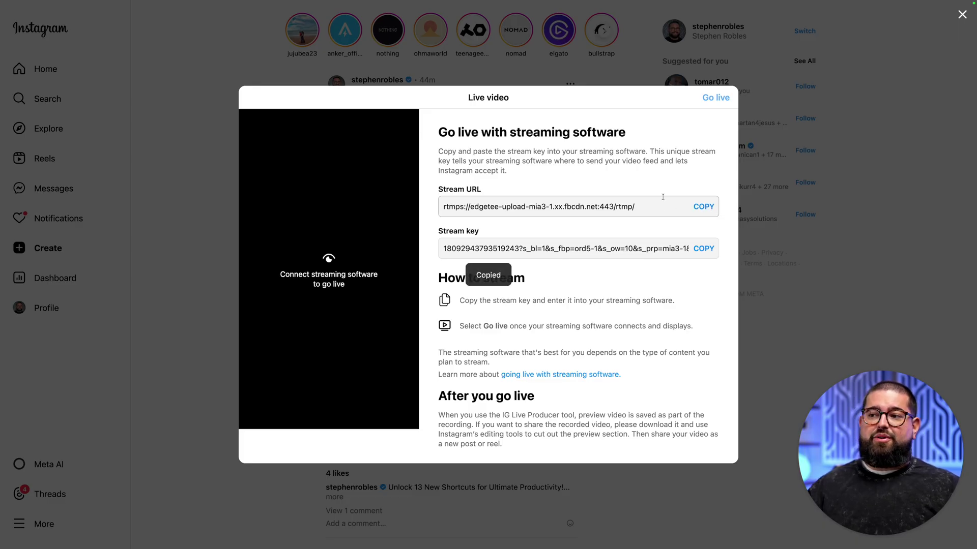
pyautogui.press('super+v')
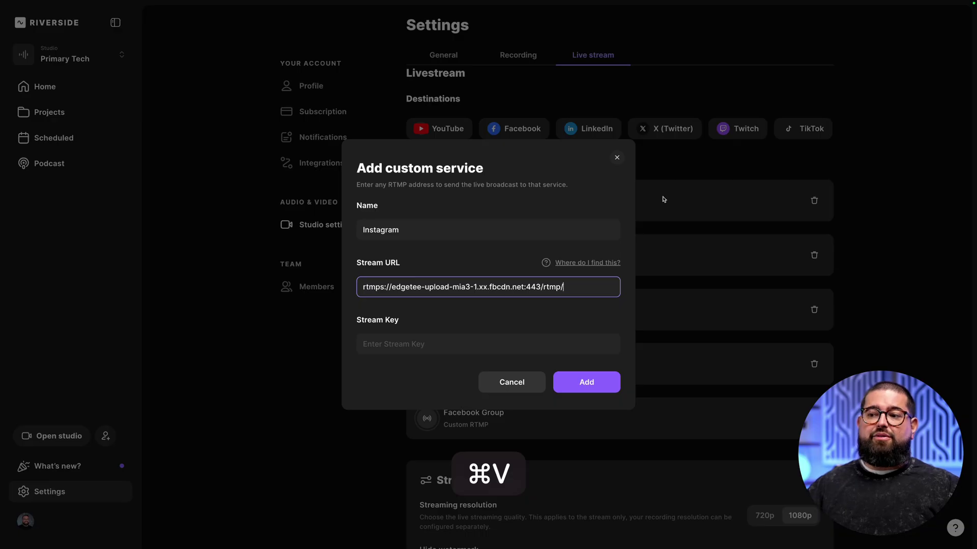
pyautogui.press('Tab')
pyautogui.press('shift+super+bracketleft')
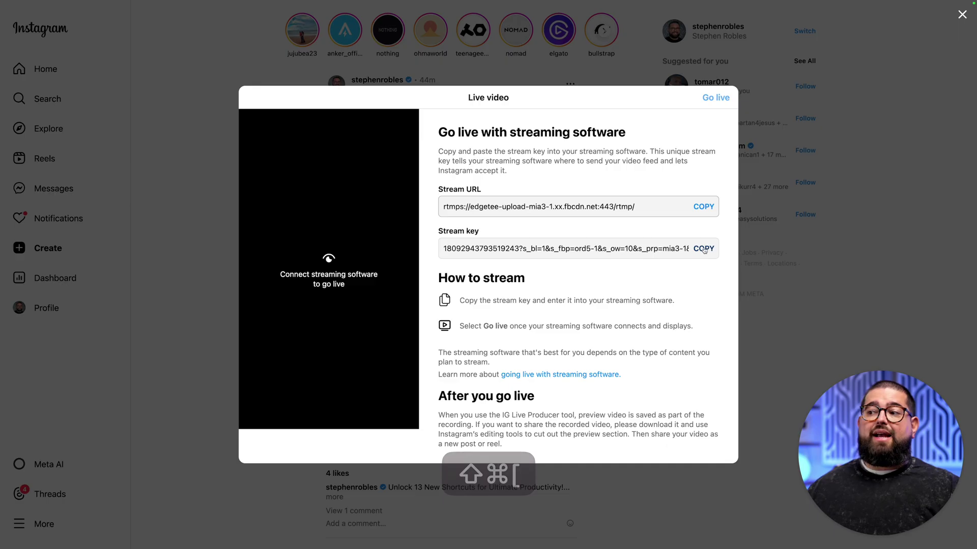
pyautogui.click(704, 249)
pyautogui.press('shift+super+bracketright')
pyautogui.press('super+v')
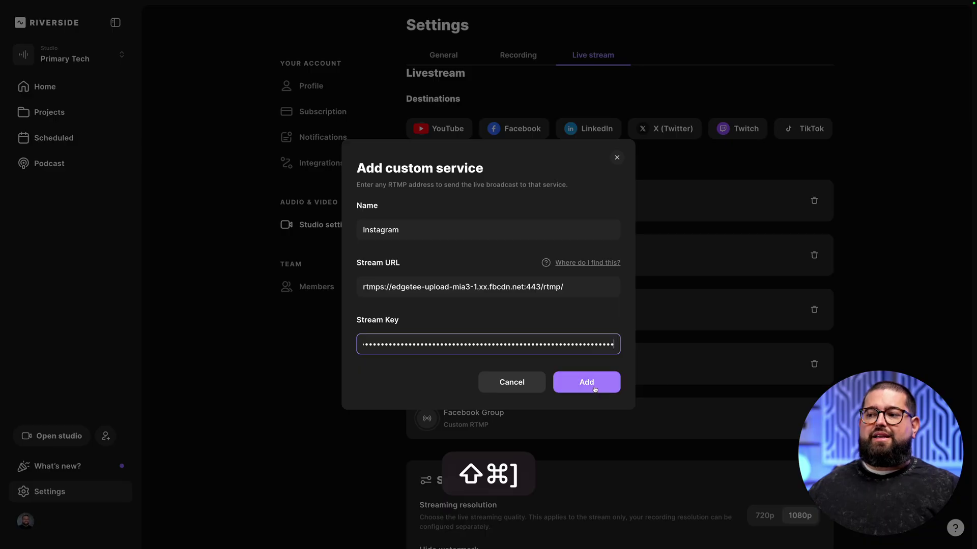
# - Save Instagram as a custom RTMP destination below Facebook Group, then open the Scheduled sessions list
pyautogui.click(586, 383)
pyautogui.scroll(-3, 573, 360)
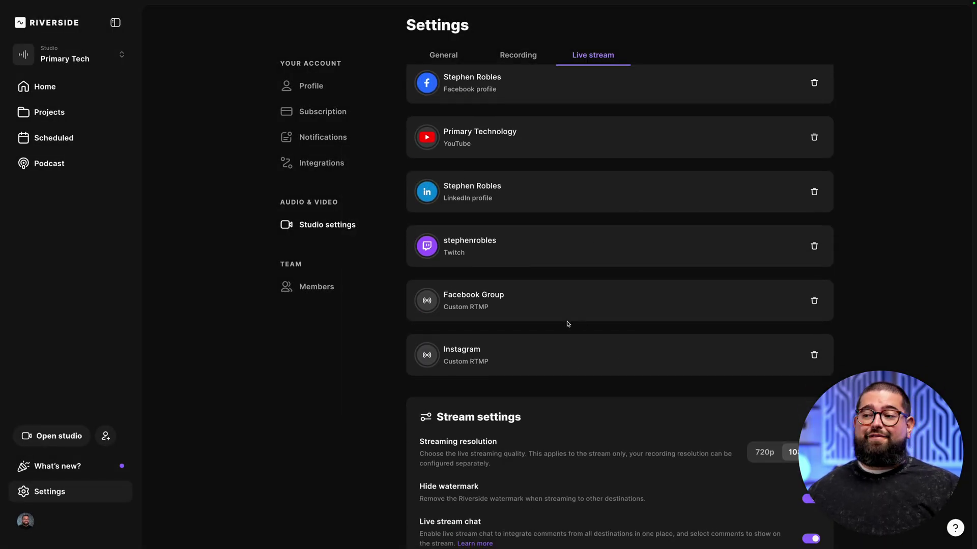
pyautogui.scroll(2, 578, 399)
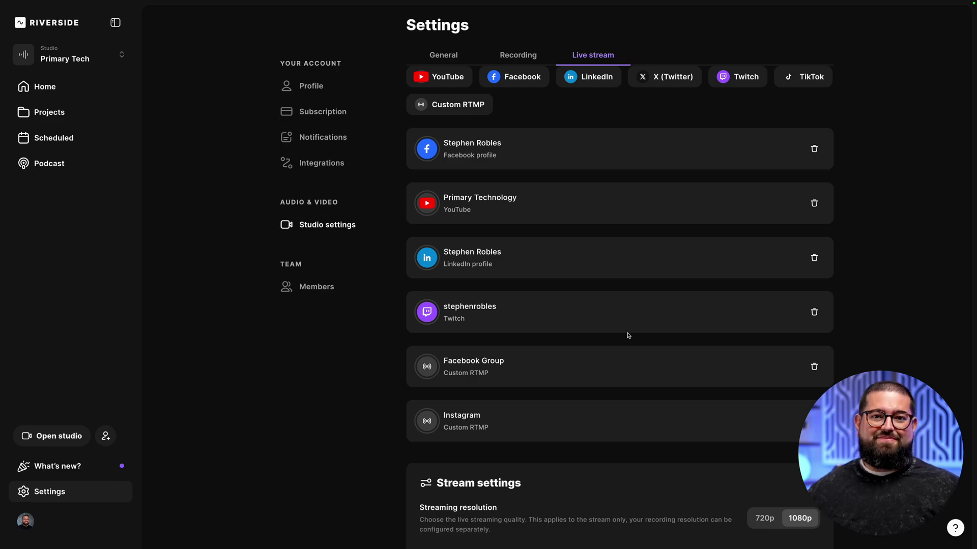
pyautogui.click(68, 145)
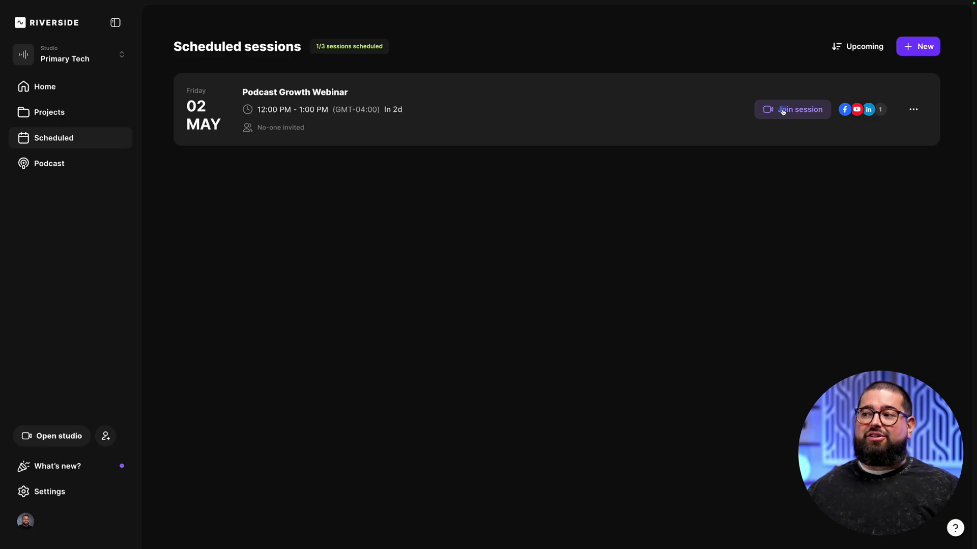
# - Join the Podcast Growth Webinar session and enter its studio after the cam and mic check
pyautogui.click(442, 285)
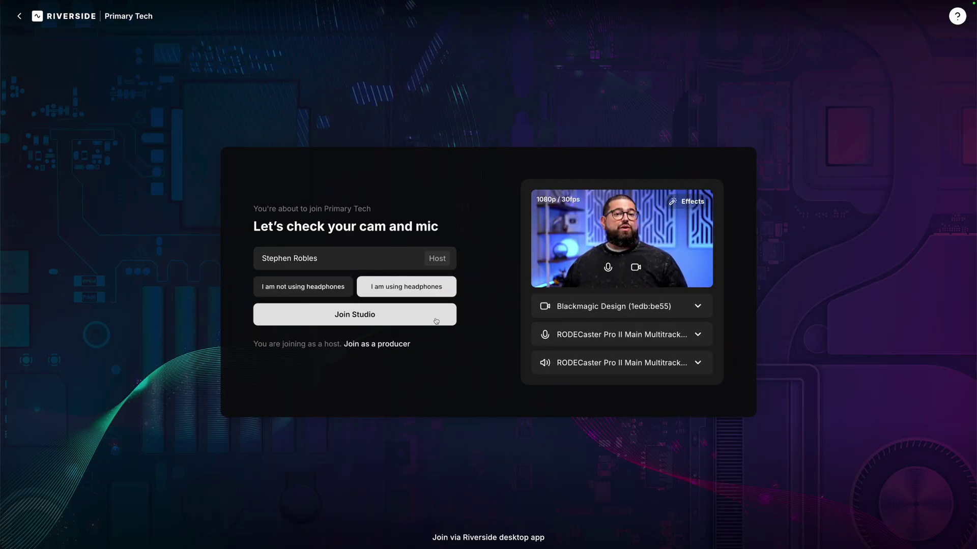
pyautogui.click(366, 315)
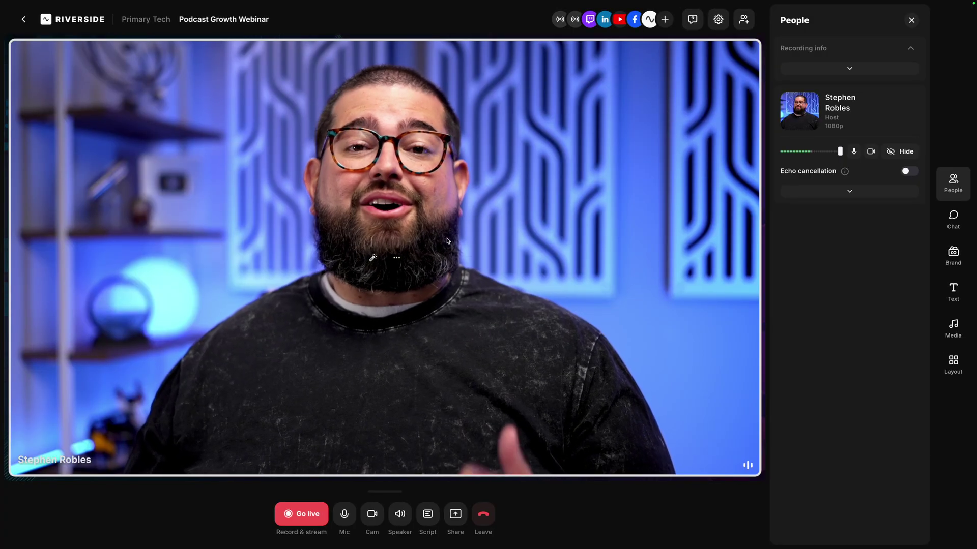
# - Bring up the Live stream destinations panel and let audience members watch live on Riverside
pyautogui.click(621, 18)
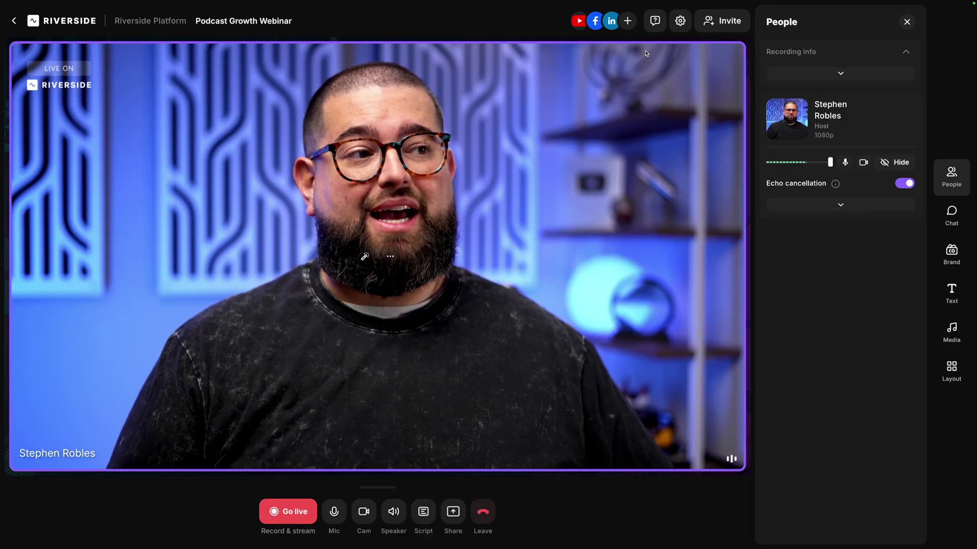
pyautogui.click(608, 23)
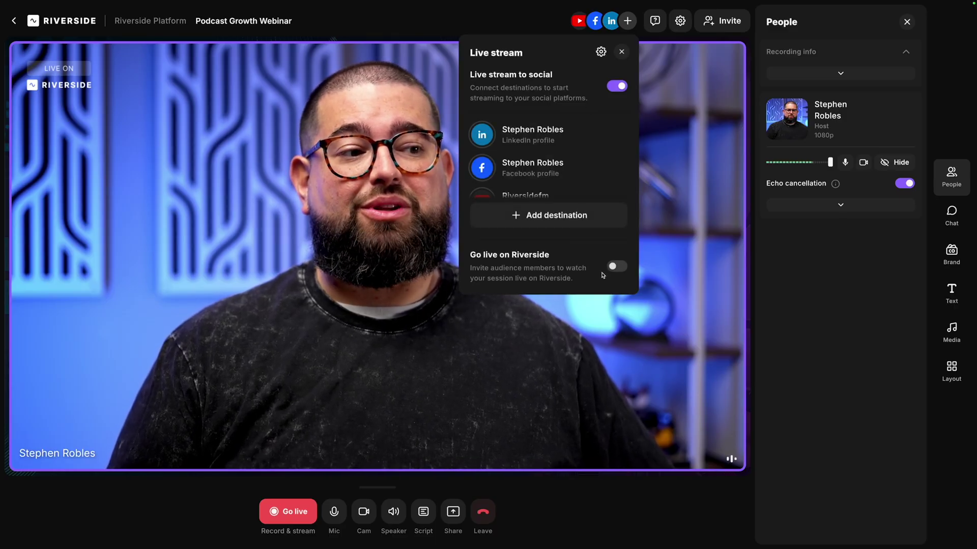
pyautogui.click(617, 268)
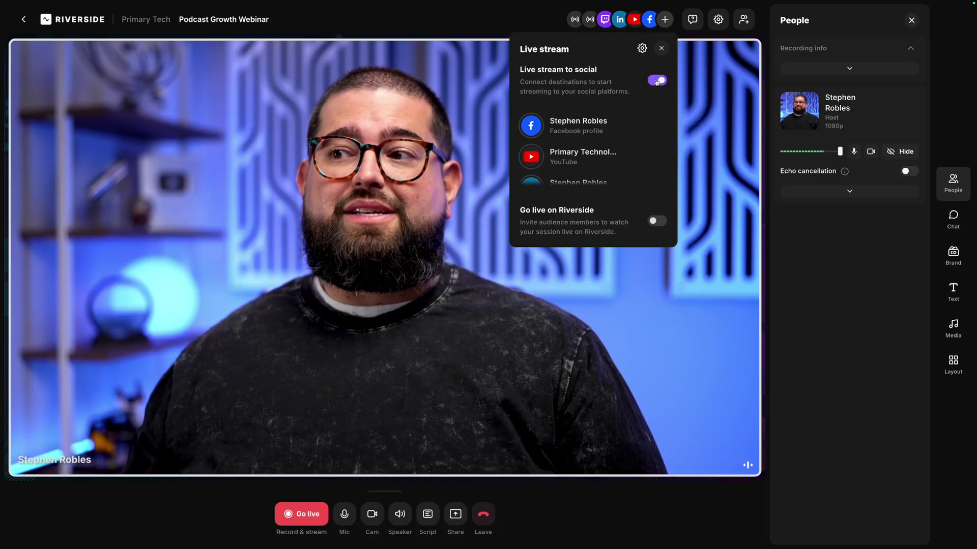
# - Review the Facebook, YouTube, LinkedIn, Twitch, Facebook Group and Instagram destinations, then bring up stream quality settings
pyautogui.scroll(-1, 622, 125)
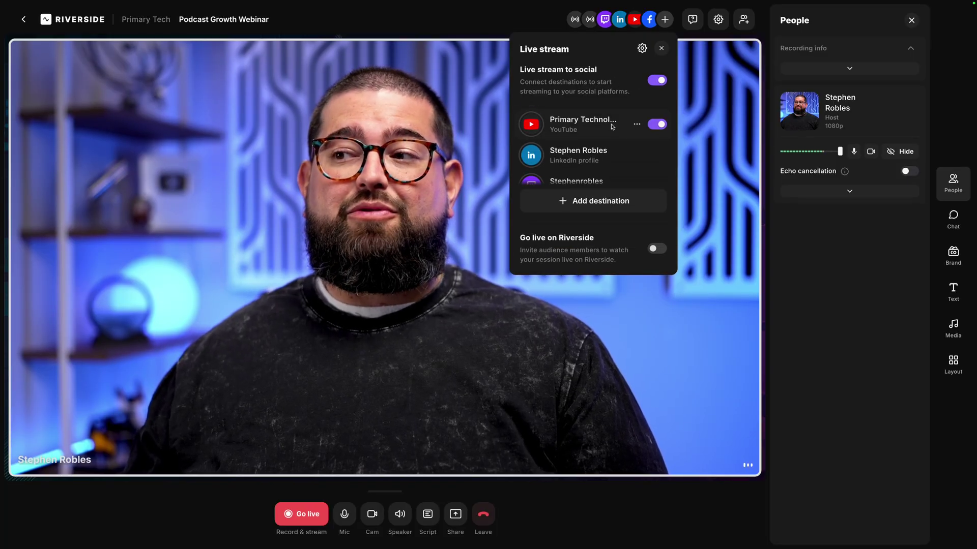
pyautogui.scroll(-1, 625, 128)
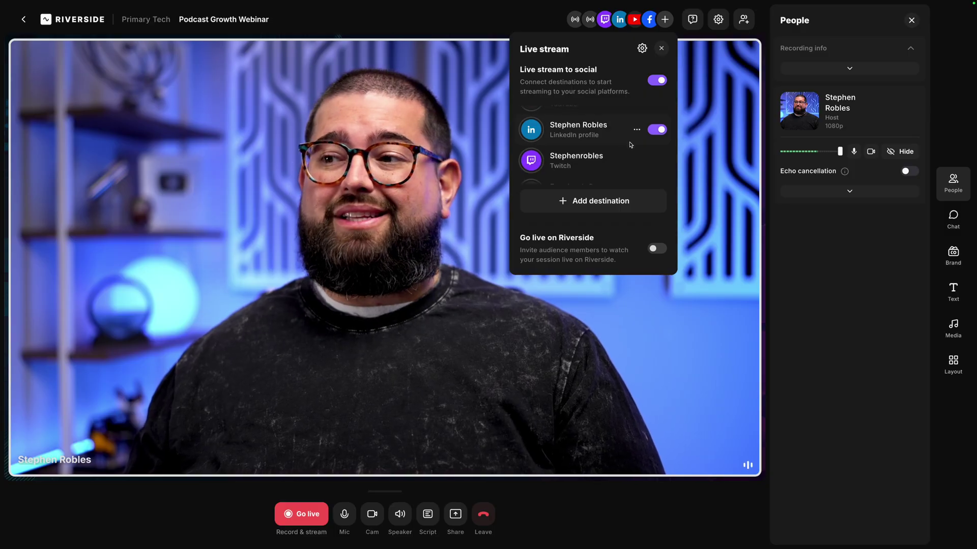
pyautogui.scroll(-2, 630, 145)
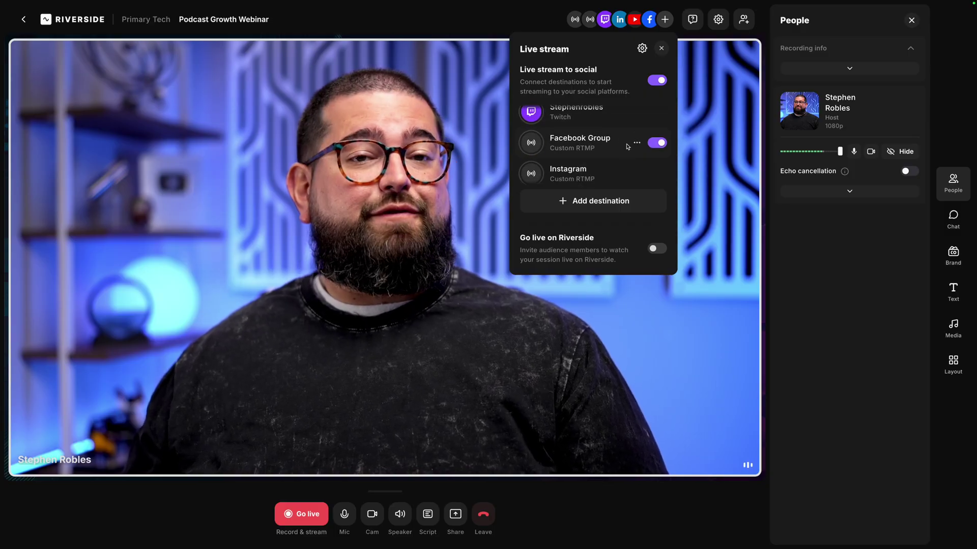
pyautogui.scroll(-1, 621, 147)
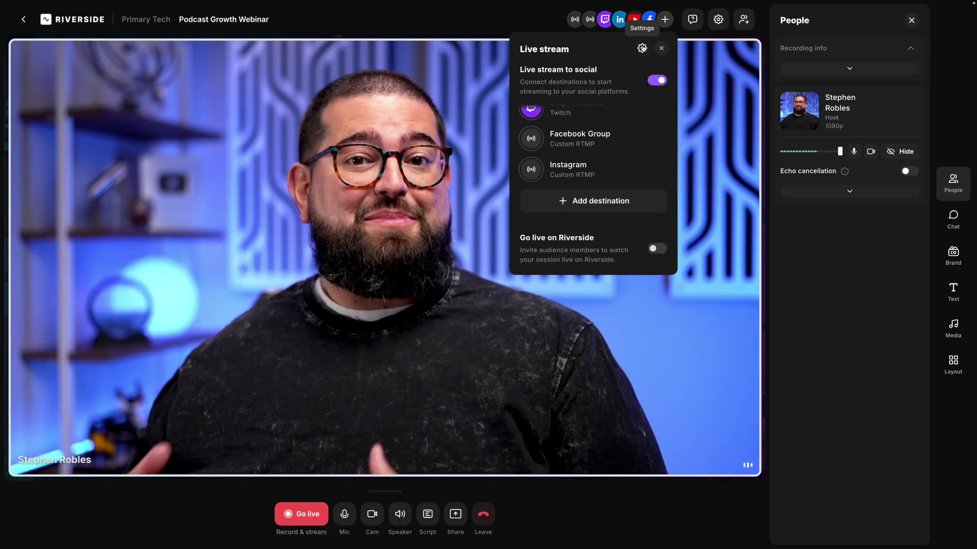
pyautogui.click(642, 47)
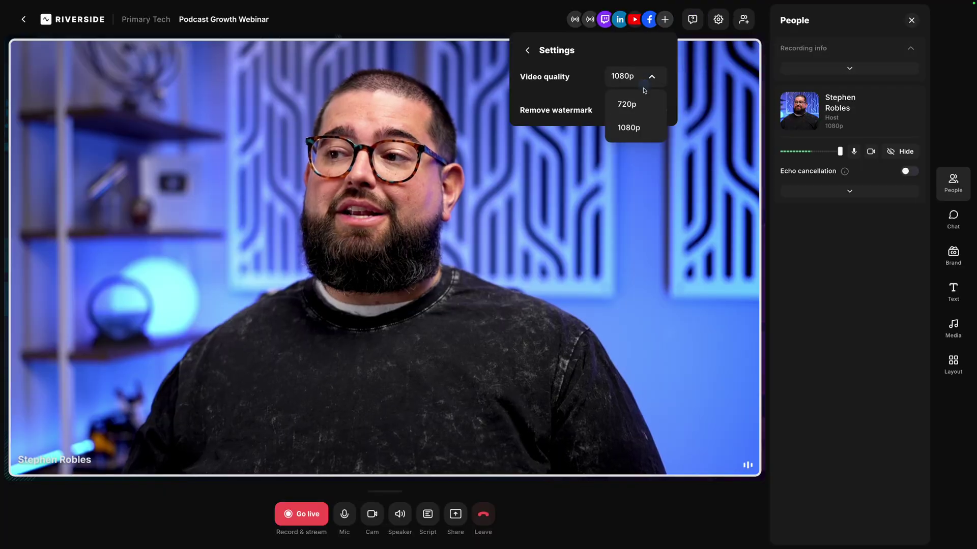
# - Keep the stream at 1080p with watermark removal on, then close the stream settings
pyautogui.click(633, 128)
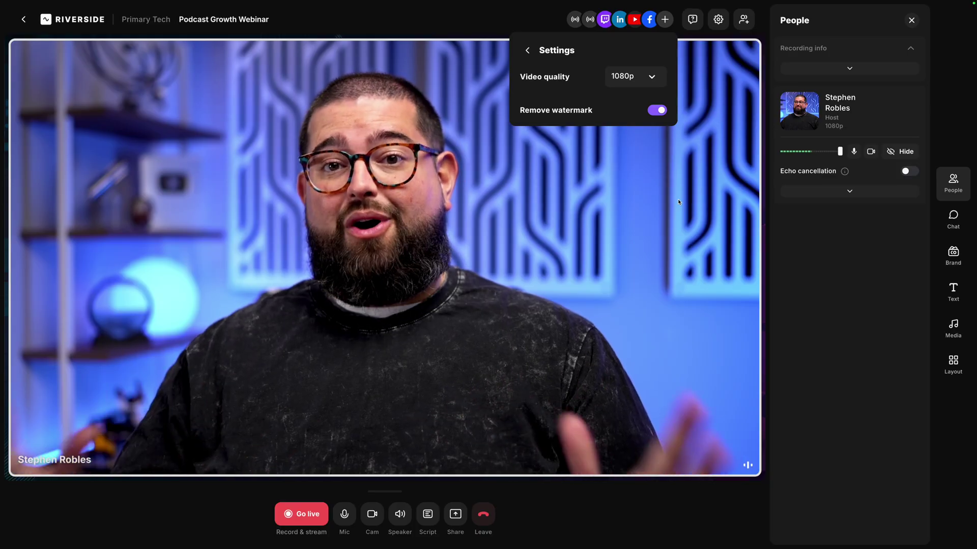
pyautogui.click(640, 254)
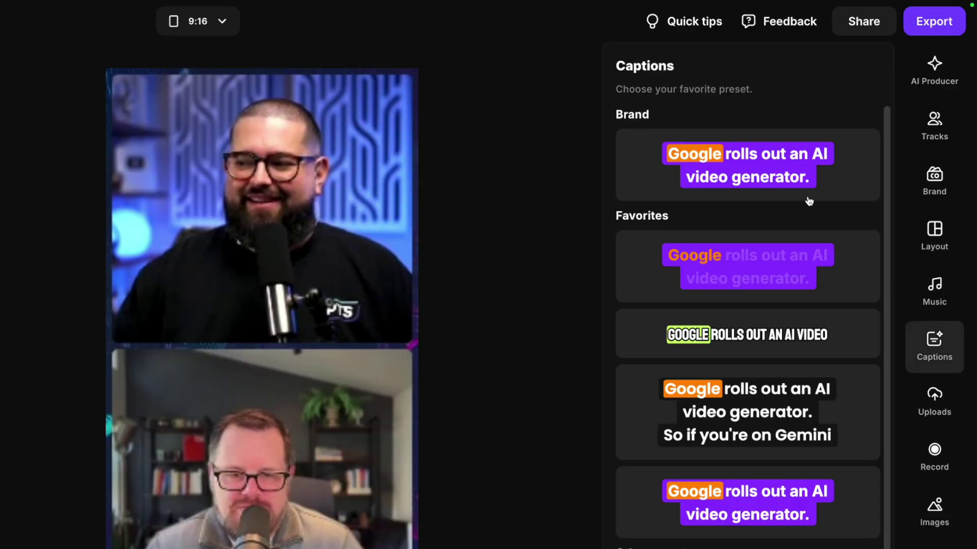
# - Dismiss the Captions style presets to get back to the Podcast Growth Webinar studio
pyautogui.click(782, 185)
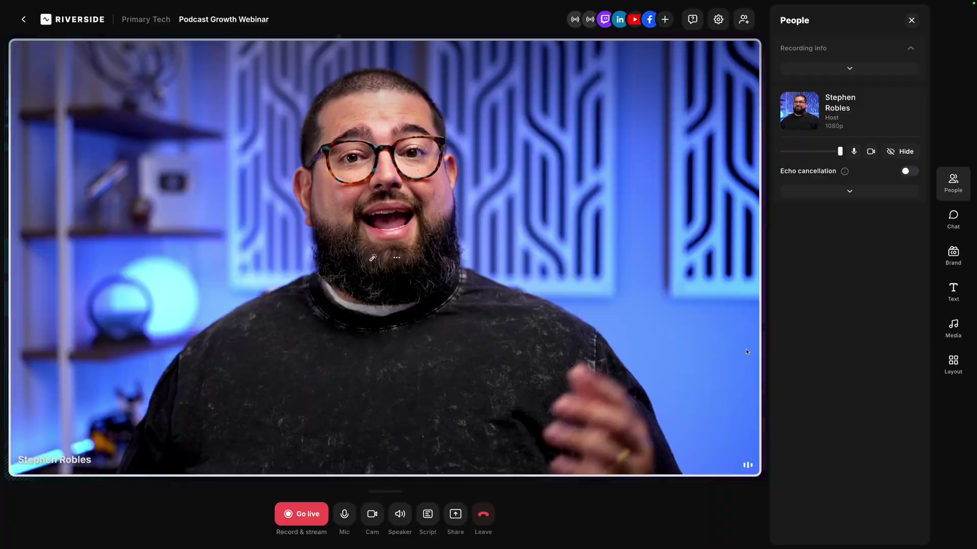
# - Play a media library clip on stage and show the Full Webinar Masterclass lower third
pyautogui.click(942, 328)
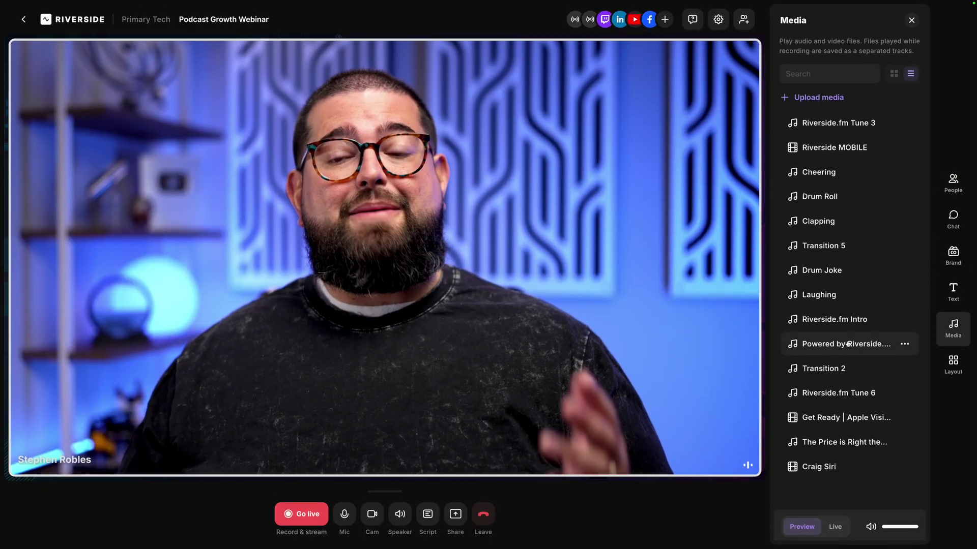
pyautogui.click(844, 417)
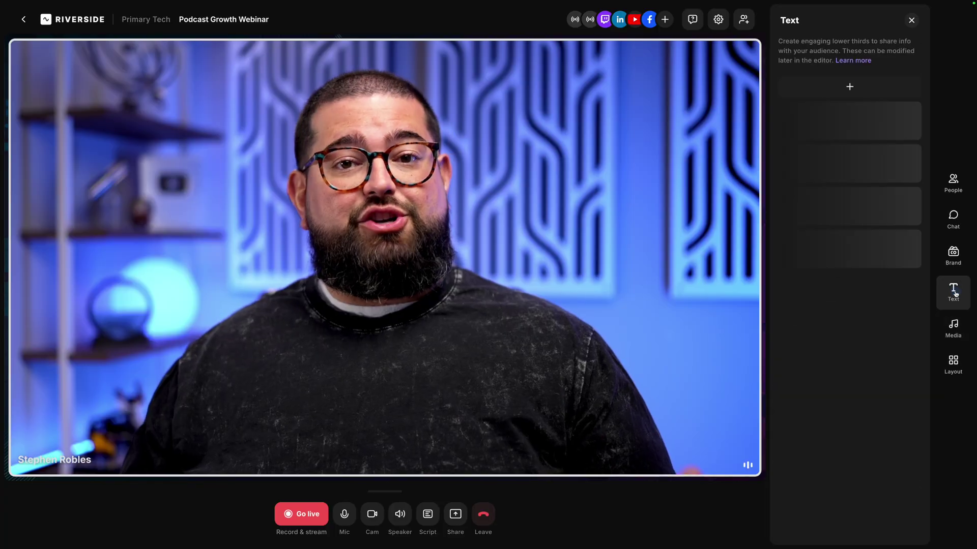
pyautogui.moveTo(898, 200)
pyautogui.click(816, 120)
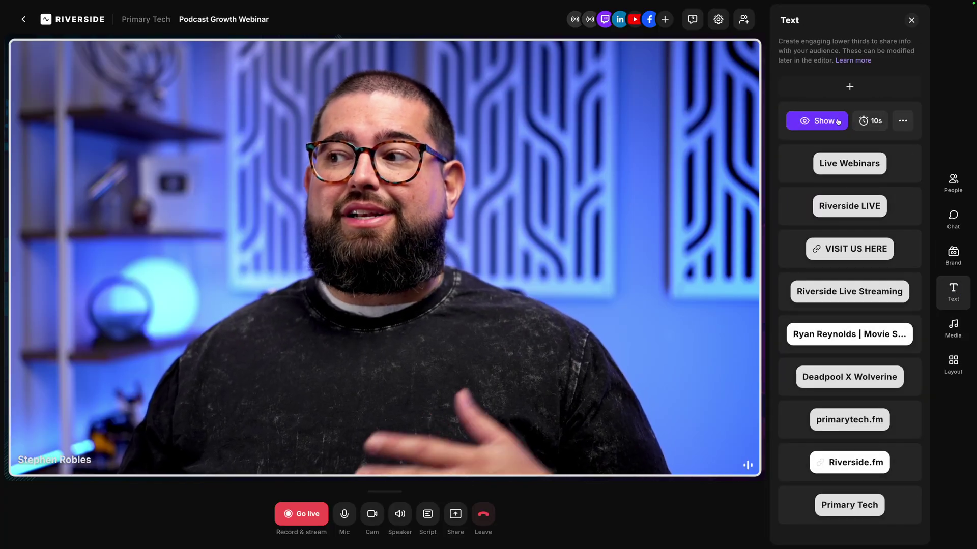
pyautogui.moveTo(857, 295)
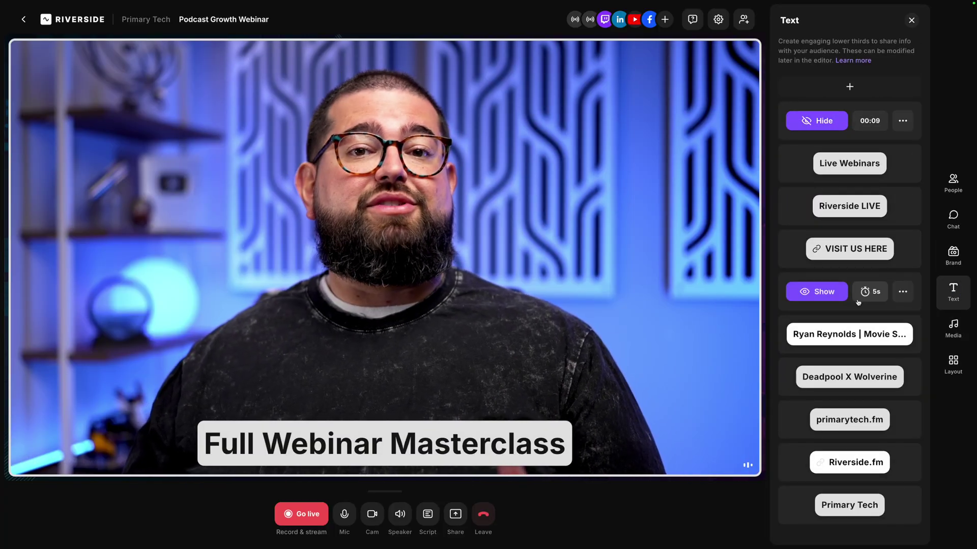
pyautogui.moveTo(555, 433)
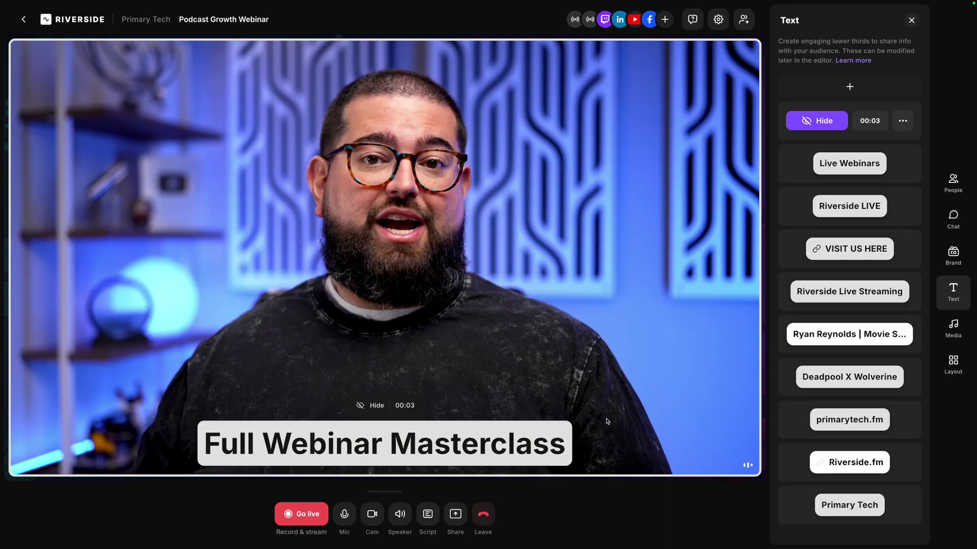
pyautogui.click(962, 217)
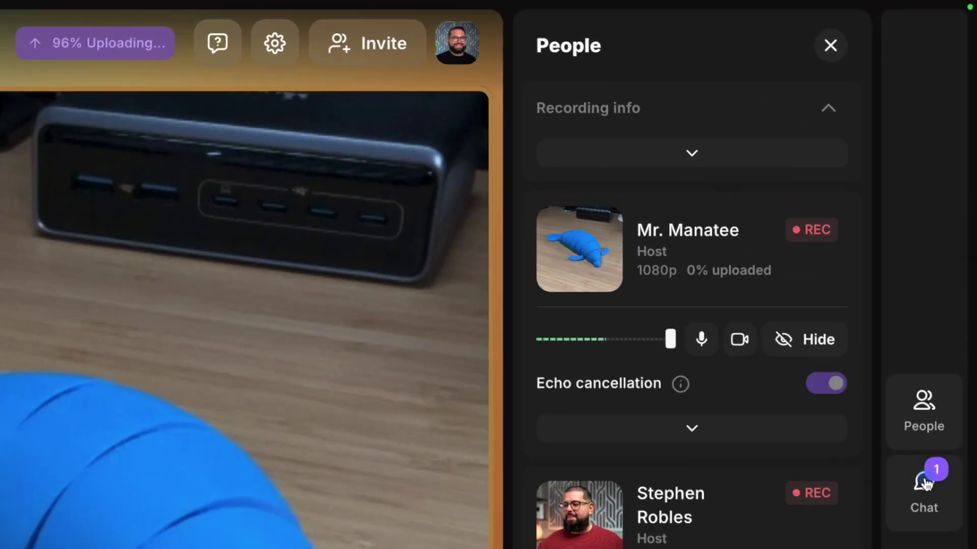
# - Show the viewer comment 'Loving the live stream!' from the Live stream chat on the broadcast
pyautogui.click(953, 218)
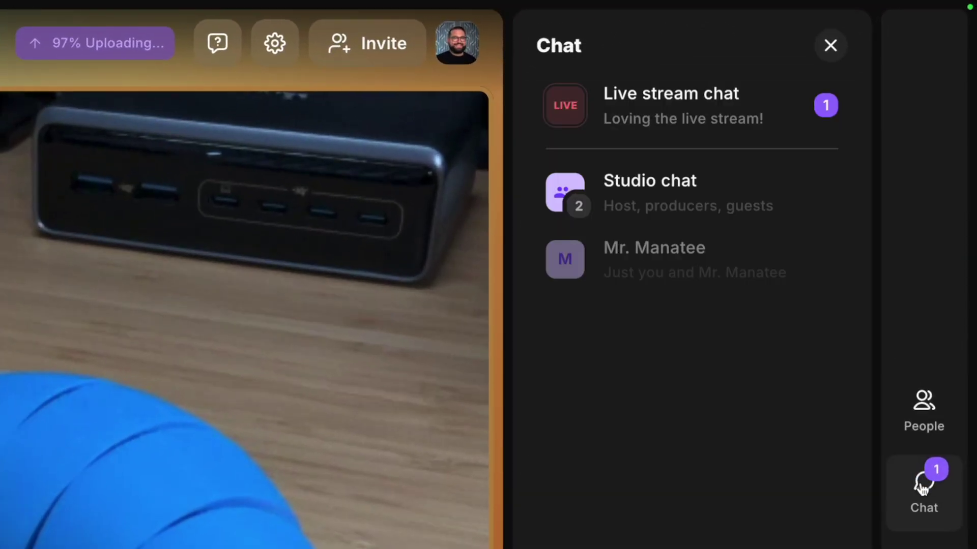
pyautogui.click(678, 108)
pyautogui.moveTo(664, 291)
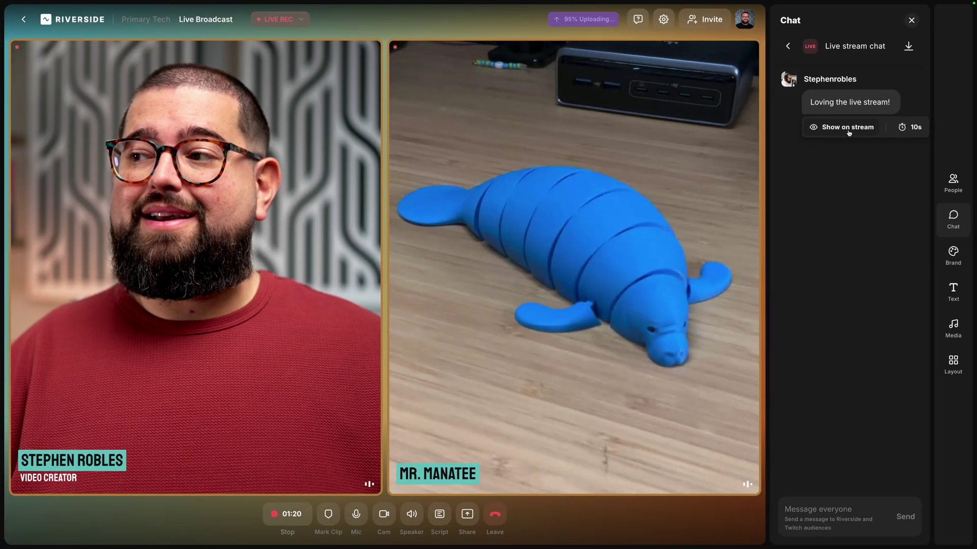
pyautogui.click(687, 290)
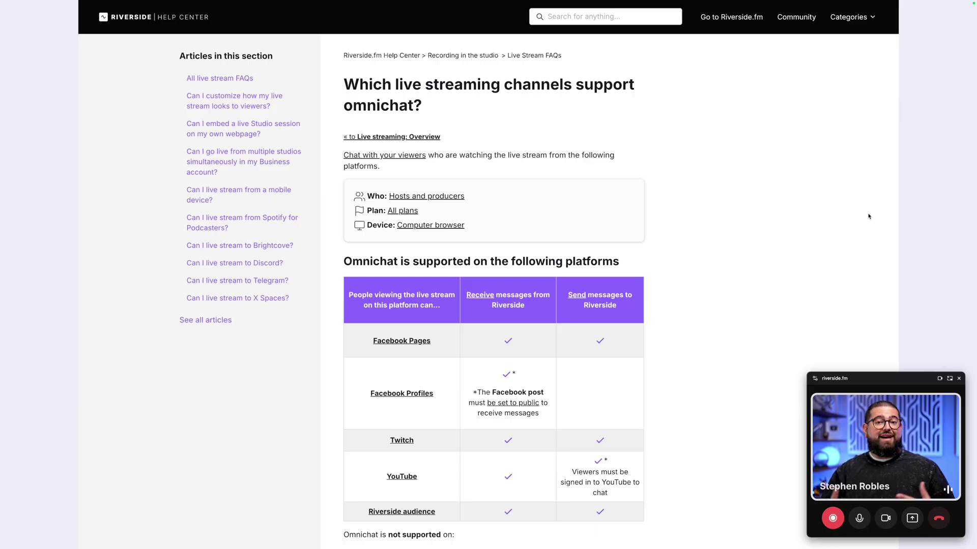
pyautogui.scroll(-3, 822, 255)
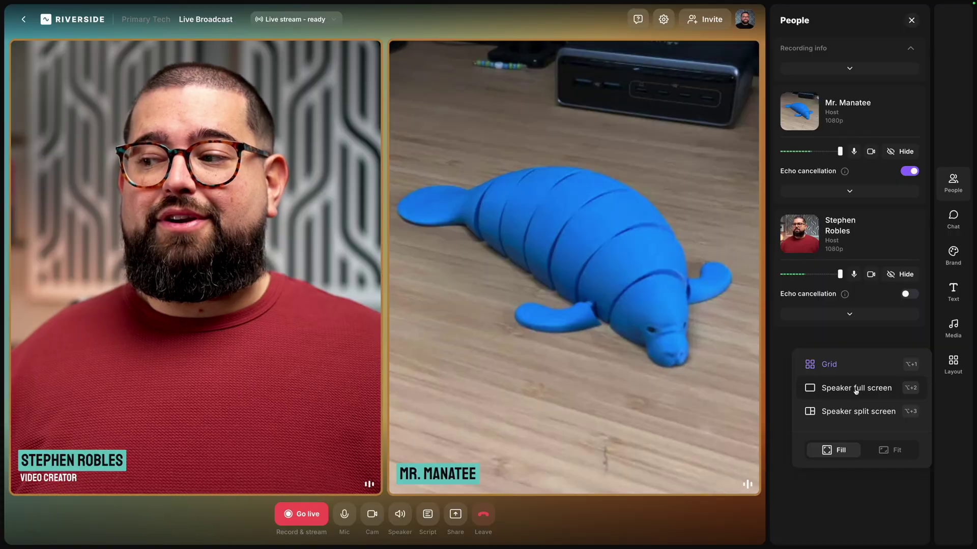
# - Set the Speaker full screen layout, mute the microphone, and start sharing a screen on stage
pyautogui.click(856, 389)
pyautogui.click(854, 275)
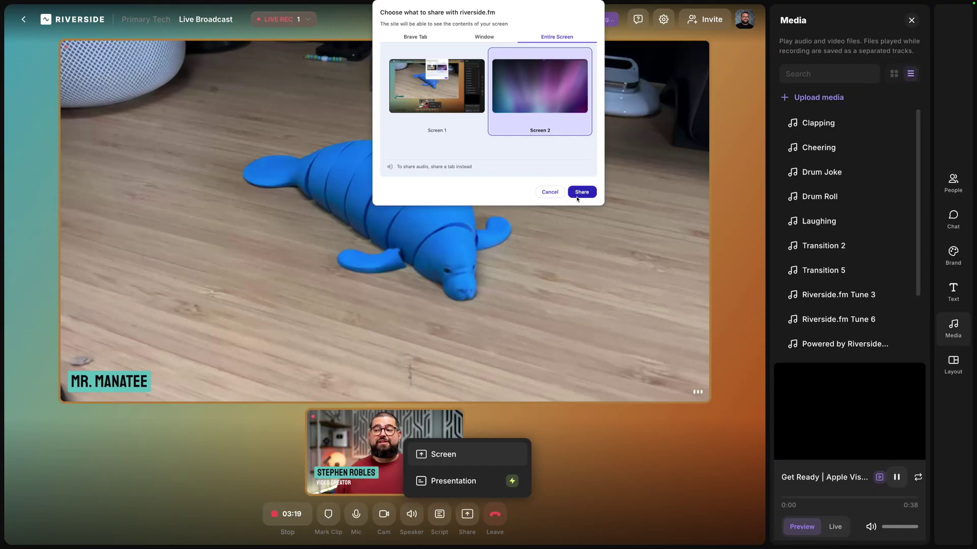
pyautogui.click(582, 190)
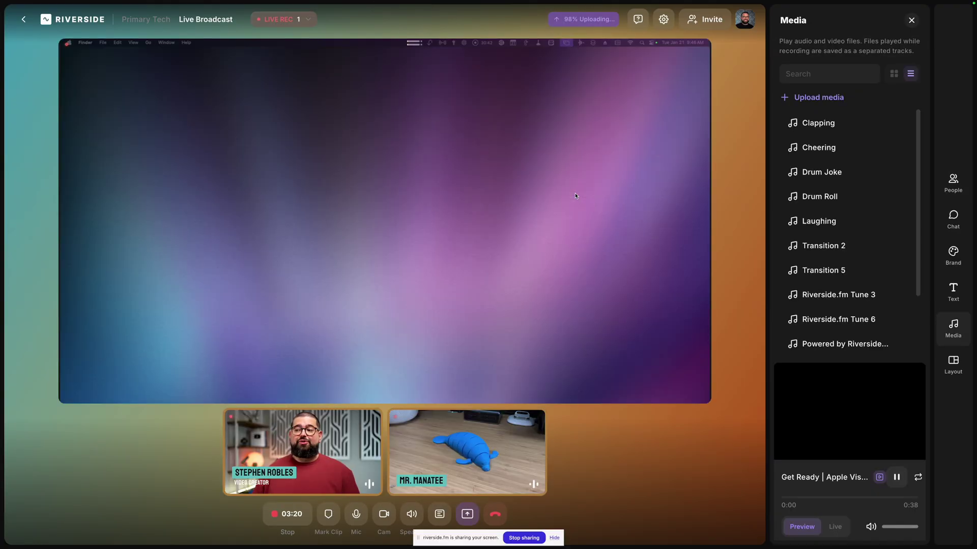